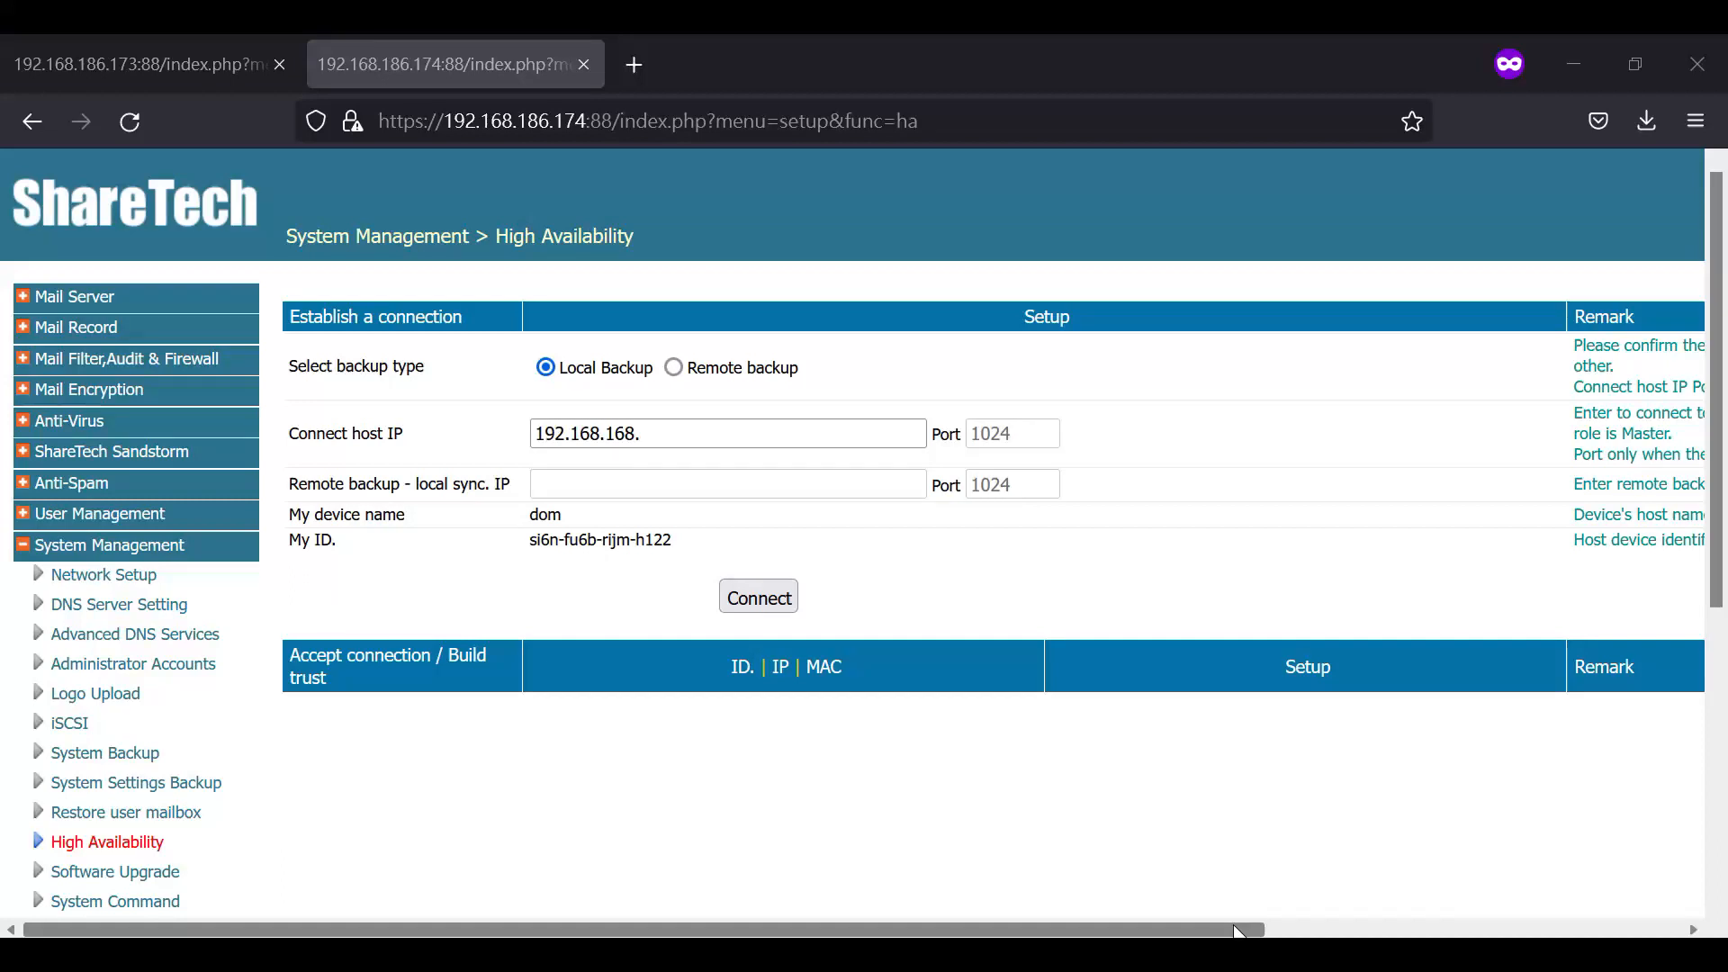
# - Choose remote backup as the backup type on the 192.168.186.174 host and review the remark for the connect host IP
pyautogui.moveTo(1236, 930); pyautogui.dragTo(1653, 930)
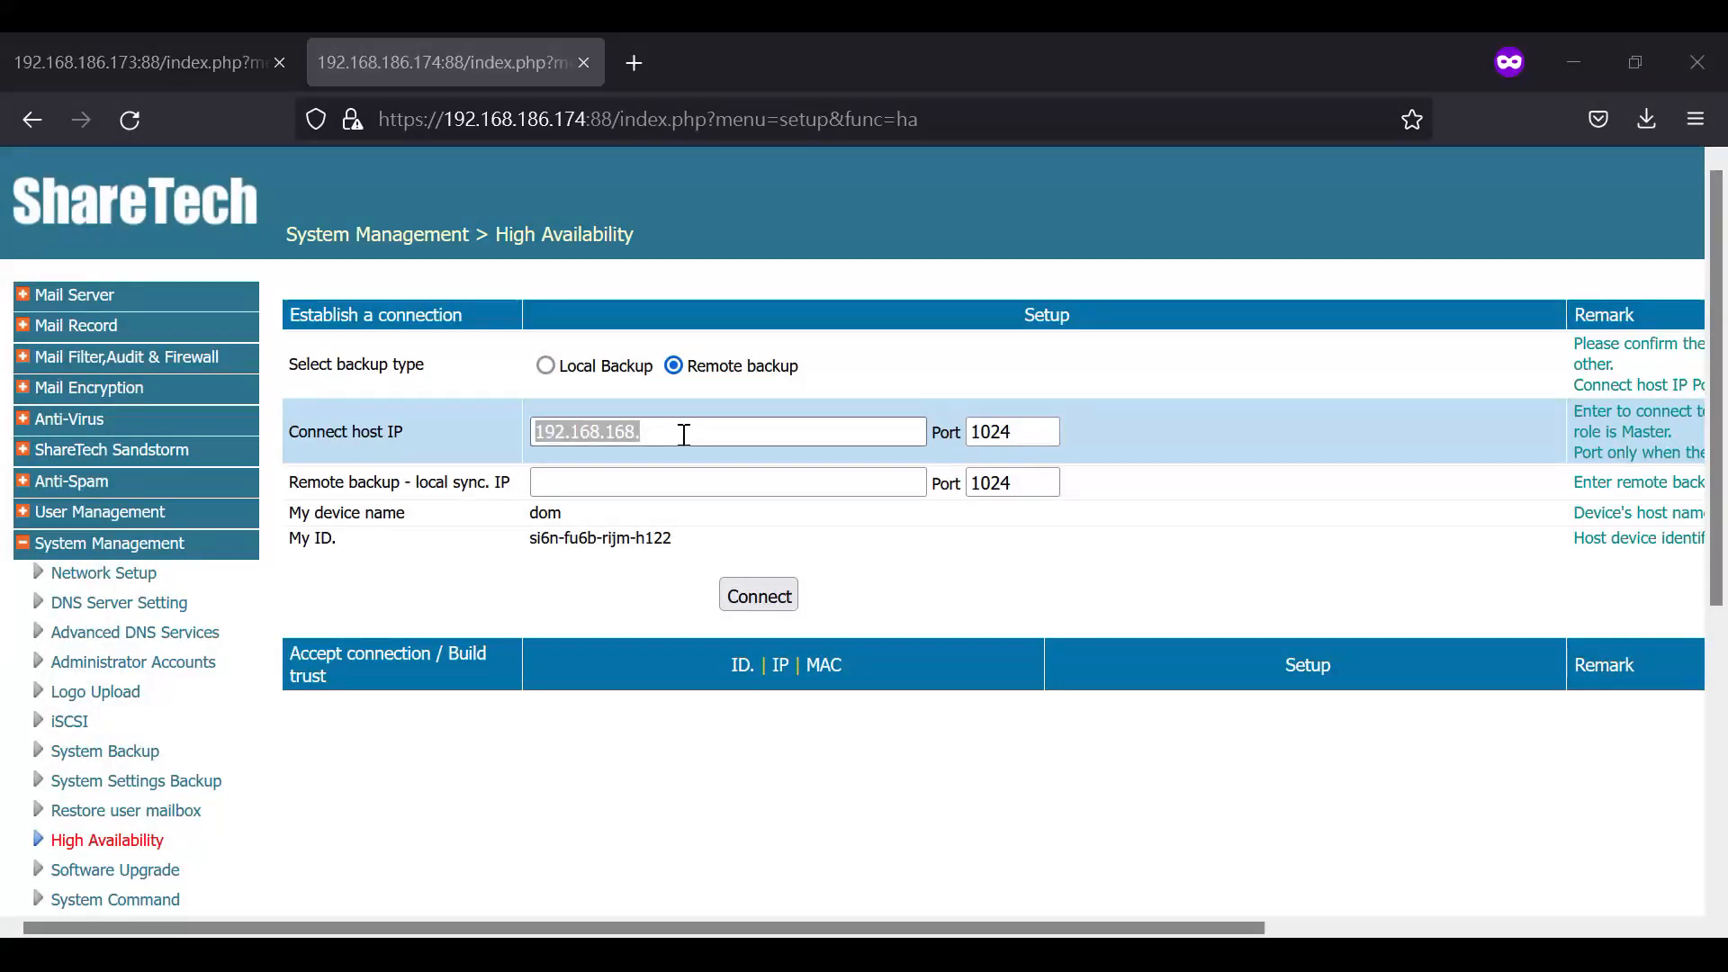
pyautogui.click(683, 435)
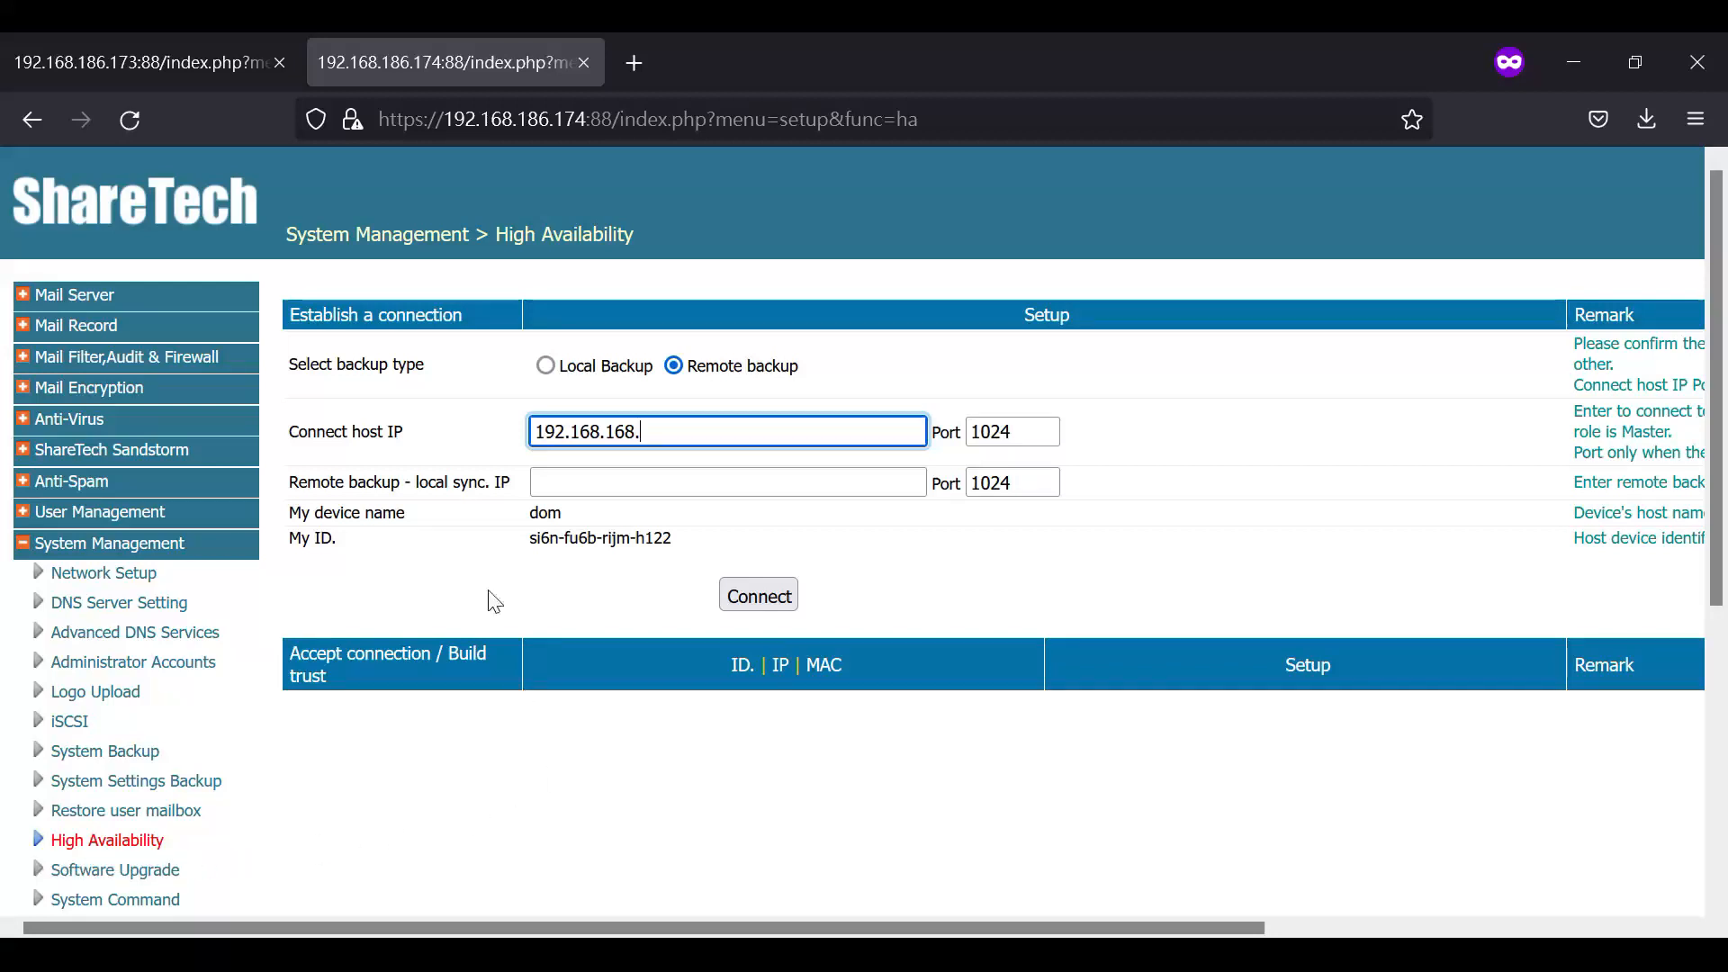
pyautogui.moveTo(322, 365); pyautogui.dragTo(445, 374)
pyautogui.click(468, 374)
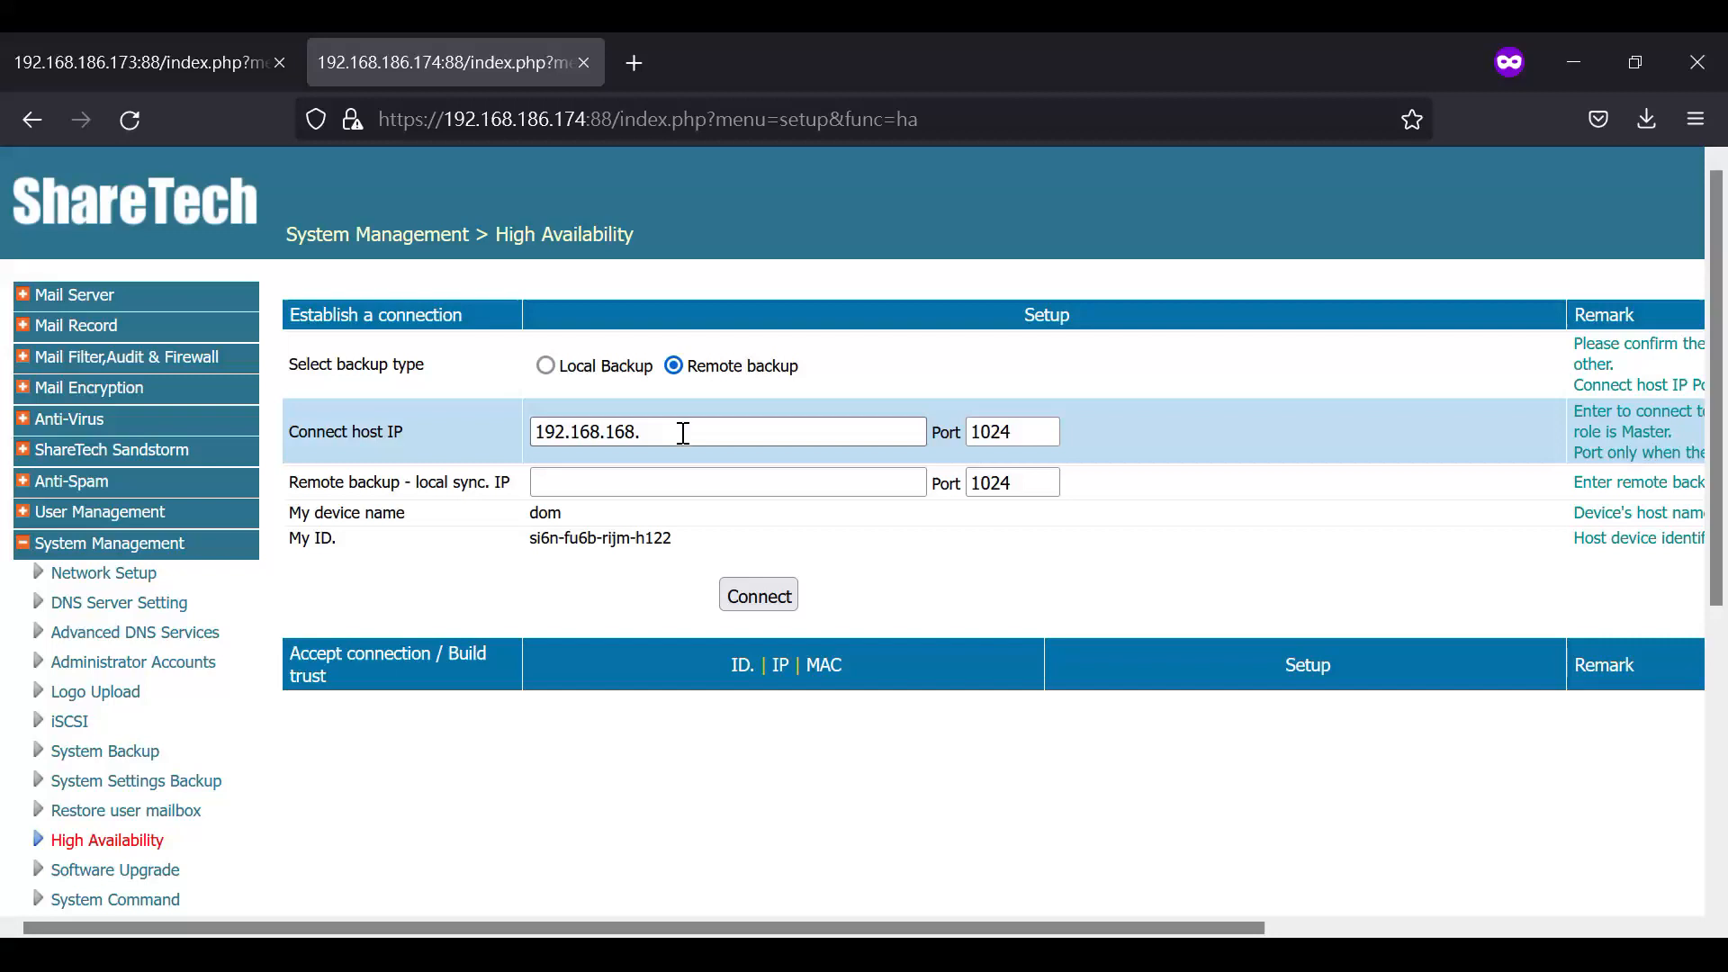
pyautogui.moveTo(900, 927); pyautogui.dragTo(1105, 928)
pyautogui.moveTo(1335, 412); pyautogui.dragTo(1608, 414)
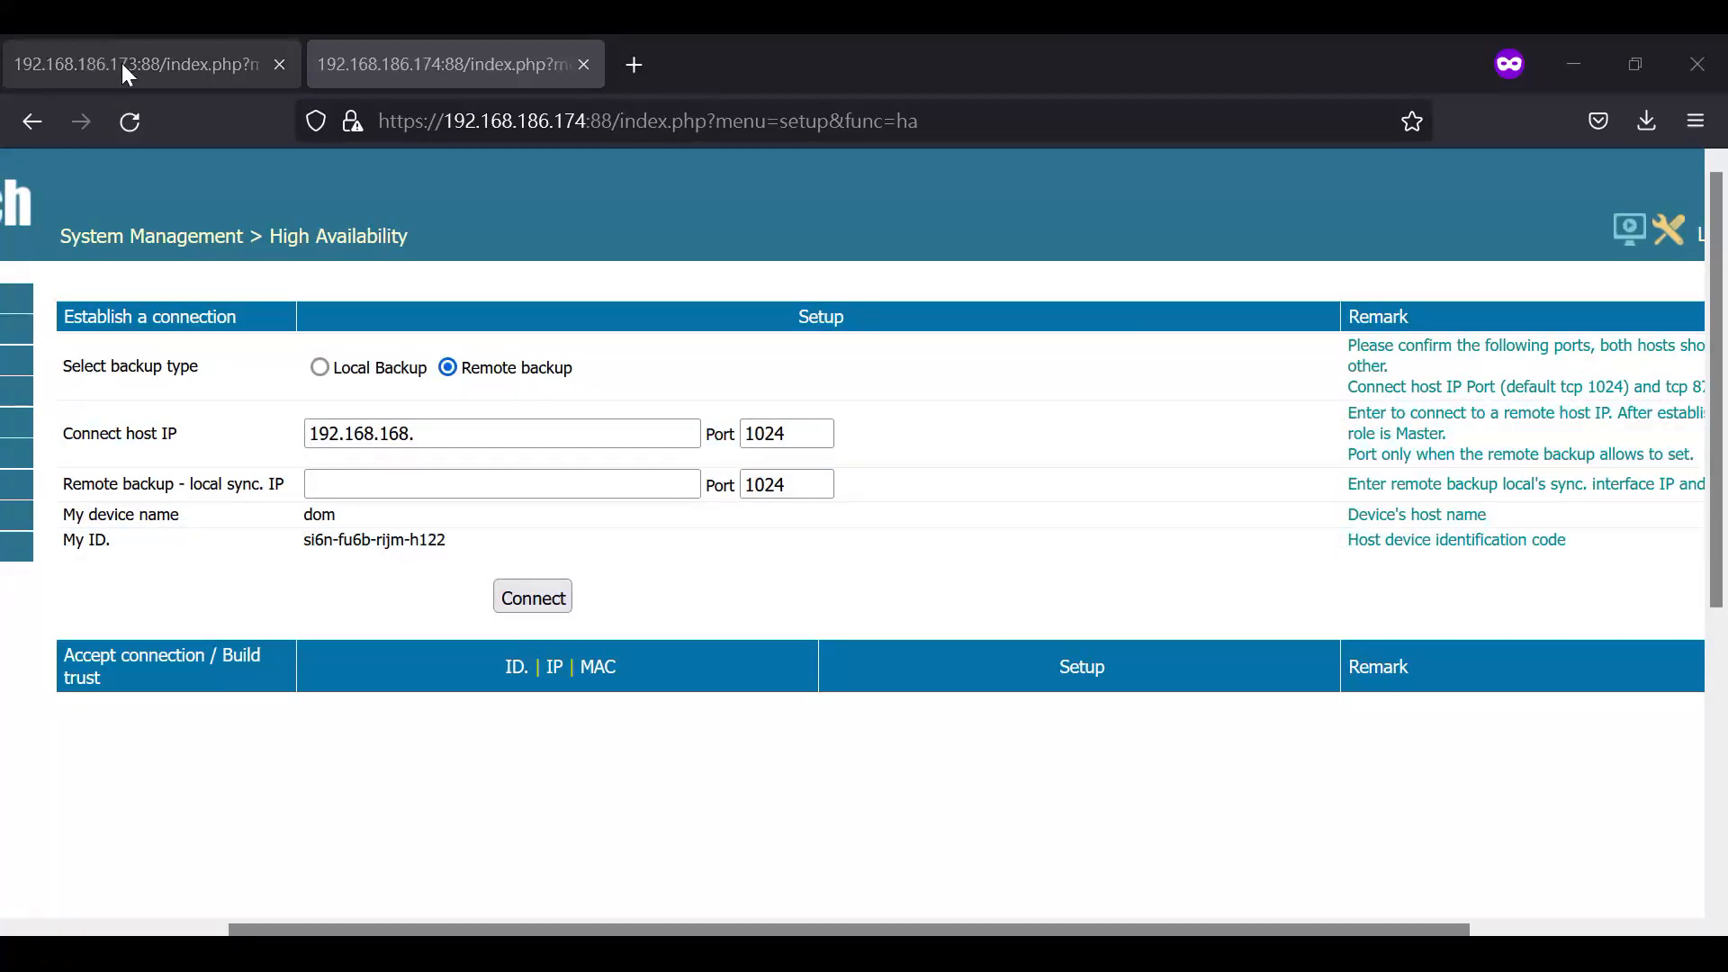
# - Set the connect host IP on the 192.168.186.174 host to the other server's address, 192.168.186.173
pyautogui.click(122, 63)
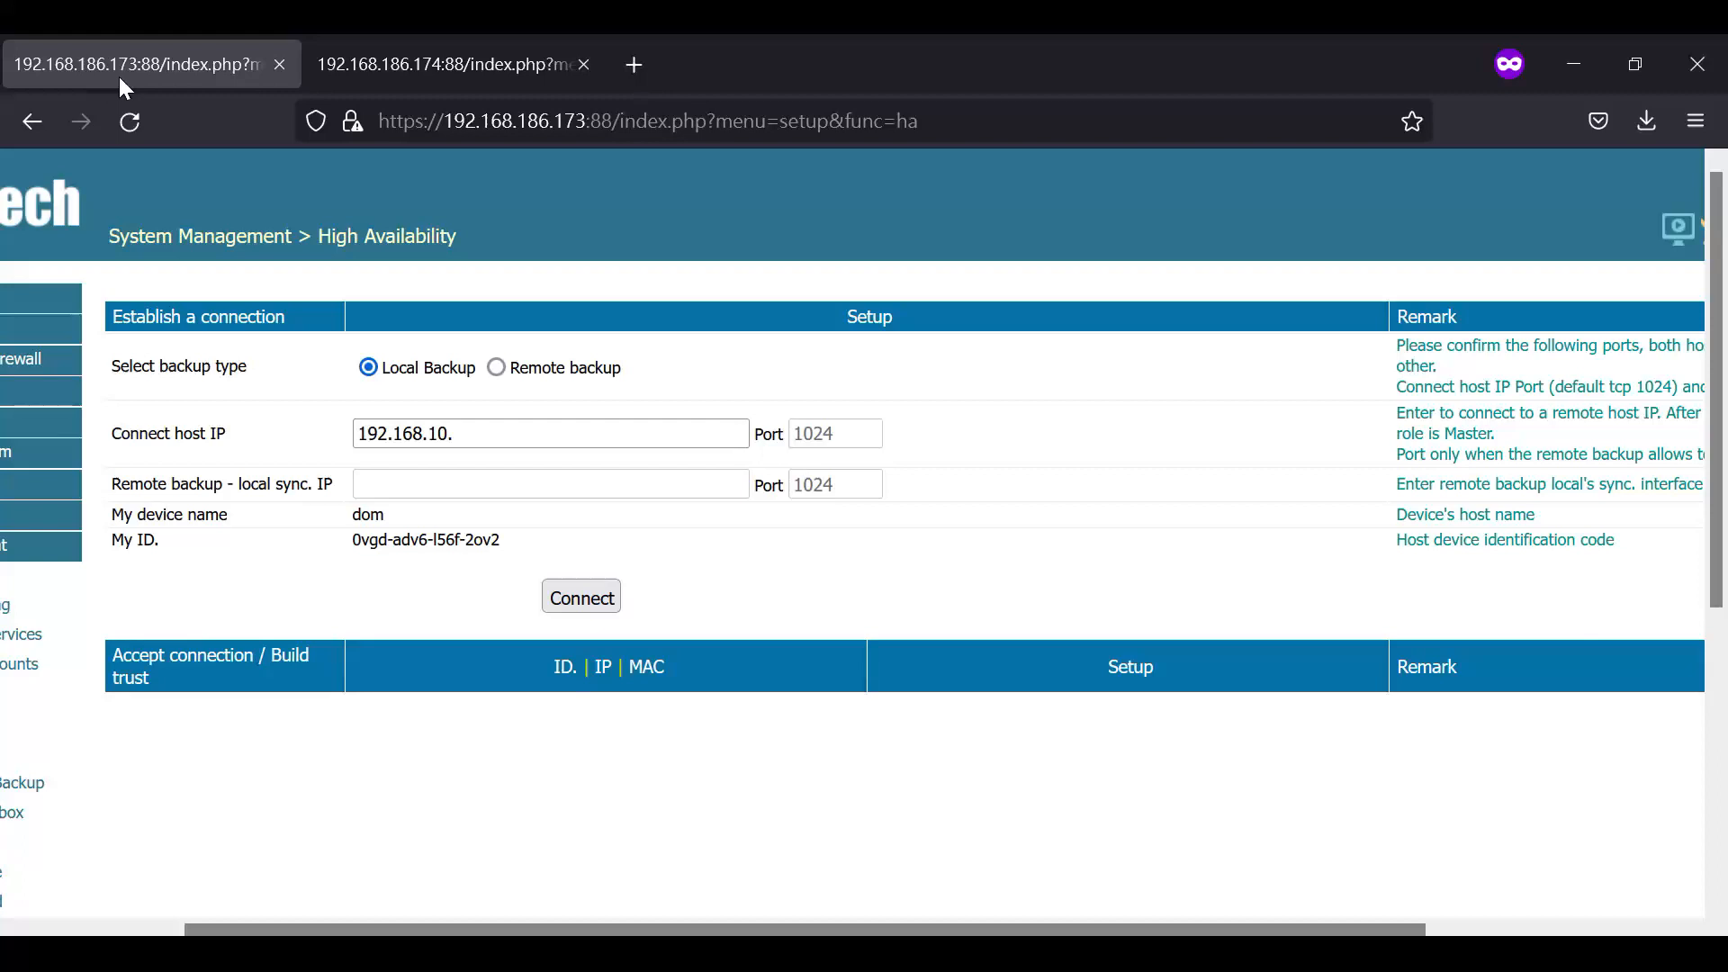
pyautogui.click(386, 71)
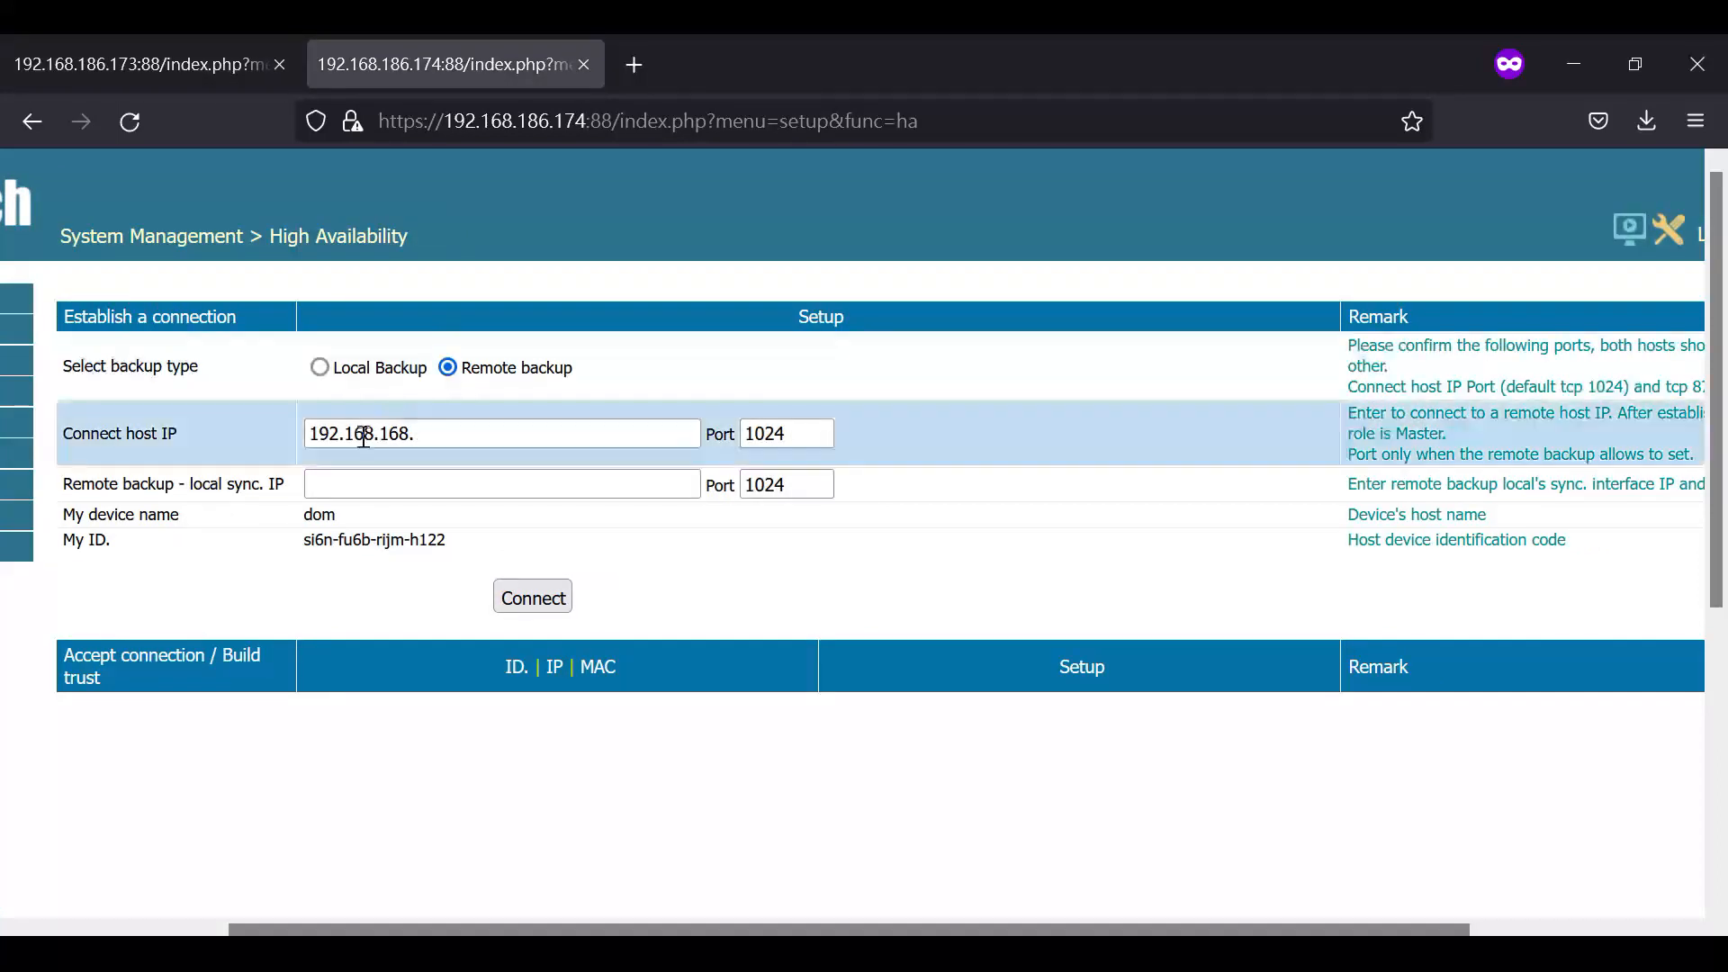
pyautogui.click(458, 439)
pyautogui.press('BackSpace')
pyautogui.press('BackSpace')
pyautogui.press('BackSpace')
pyautogui.write('86.173')
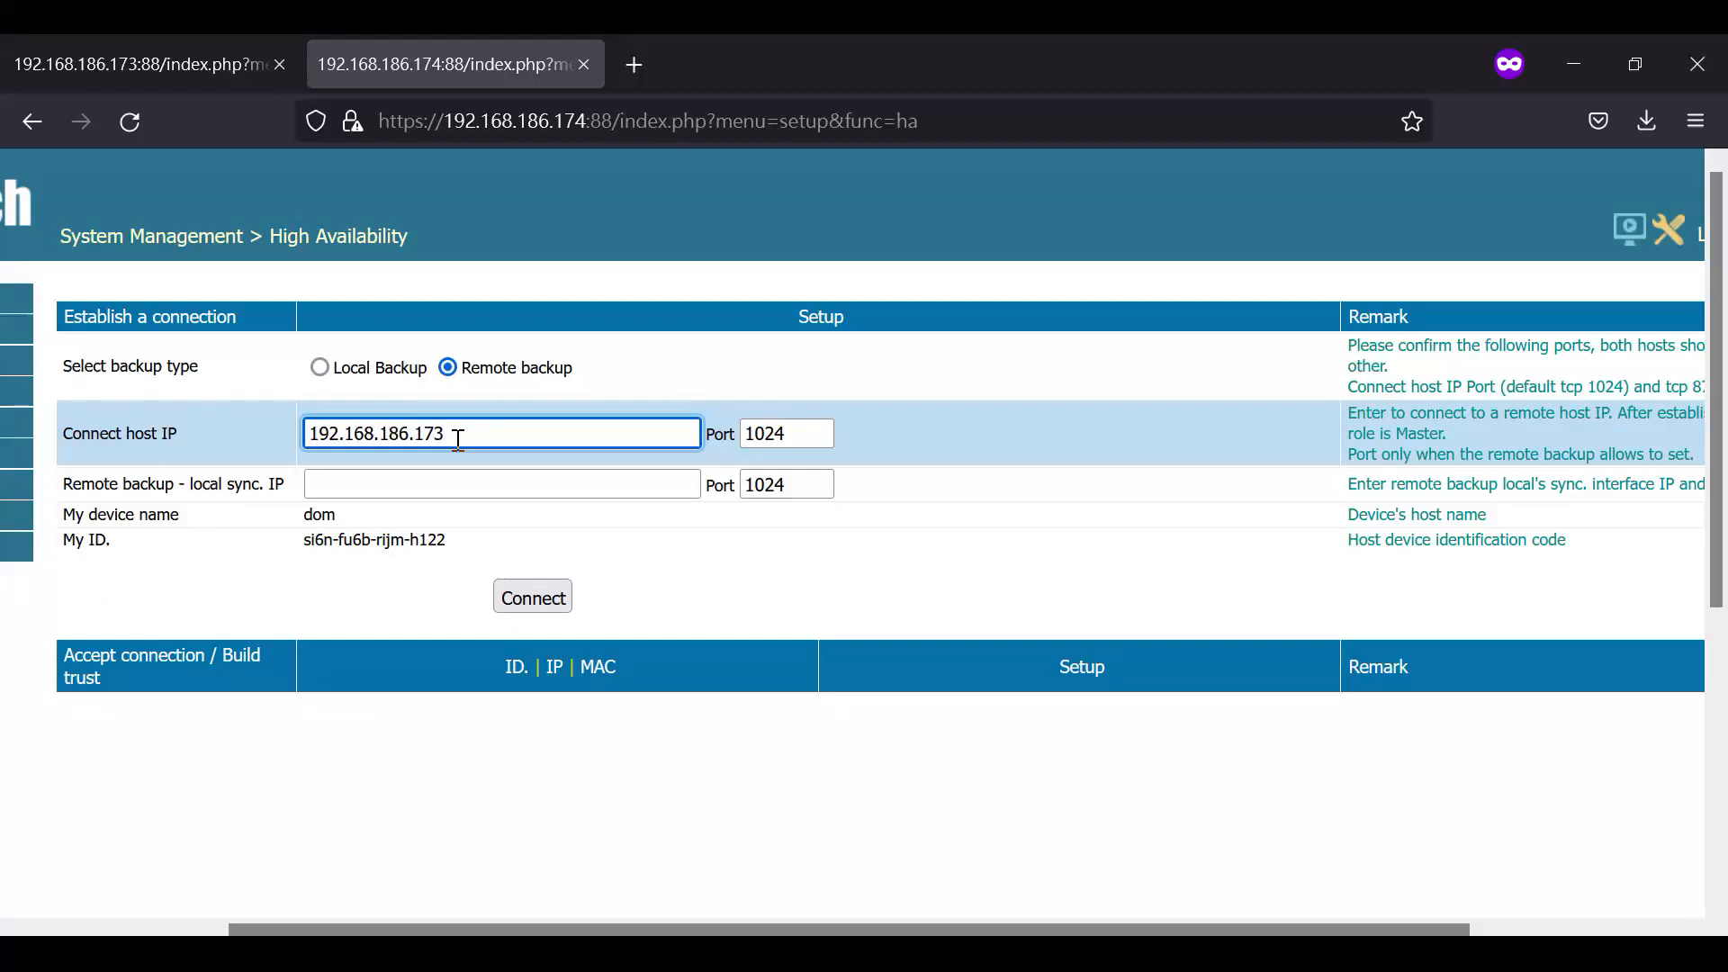
# - Enter 192.168.186.174 as the remote backup local sync IP and send the connection request, confirming both IP addresses
pyautogui.click(429, 492)
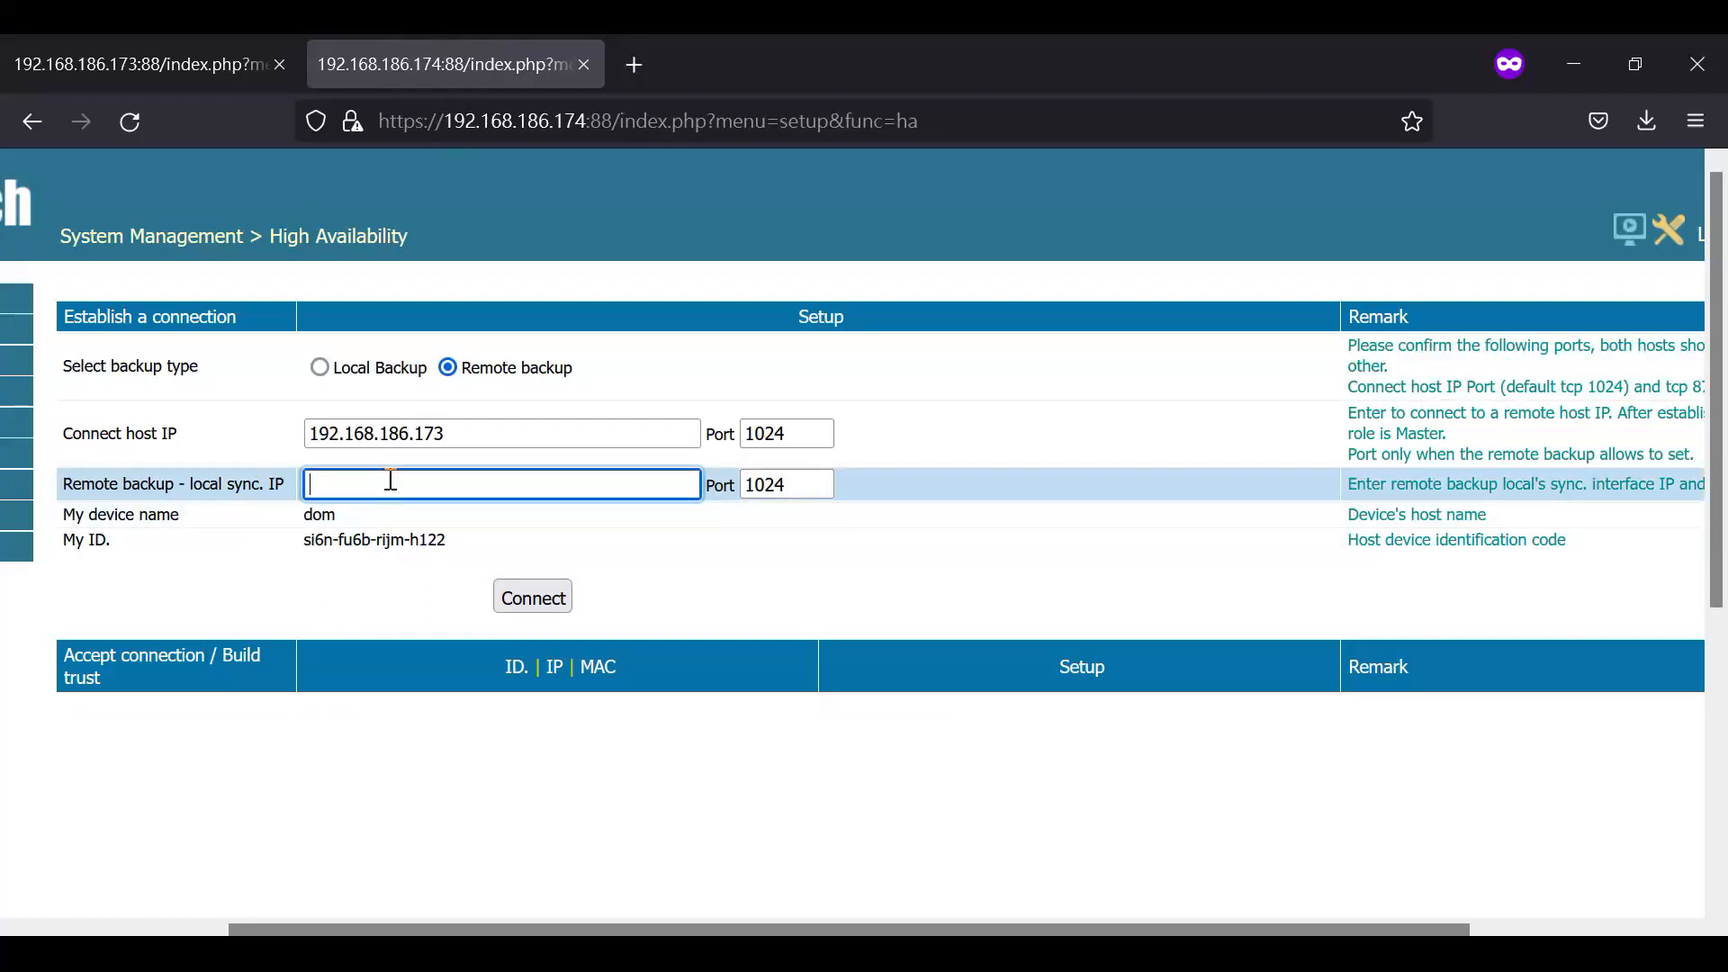
pyautogui.write('192.168.186.174')
pyautogui.click(515, 598)
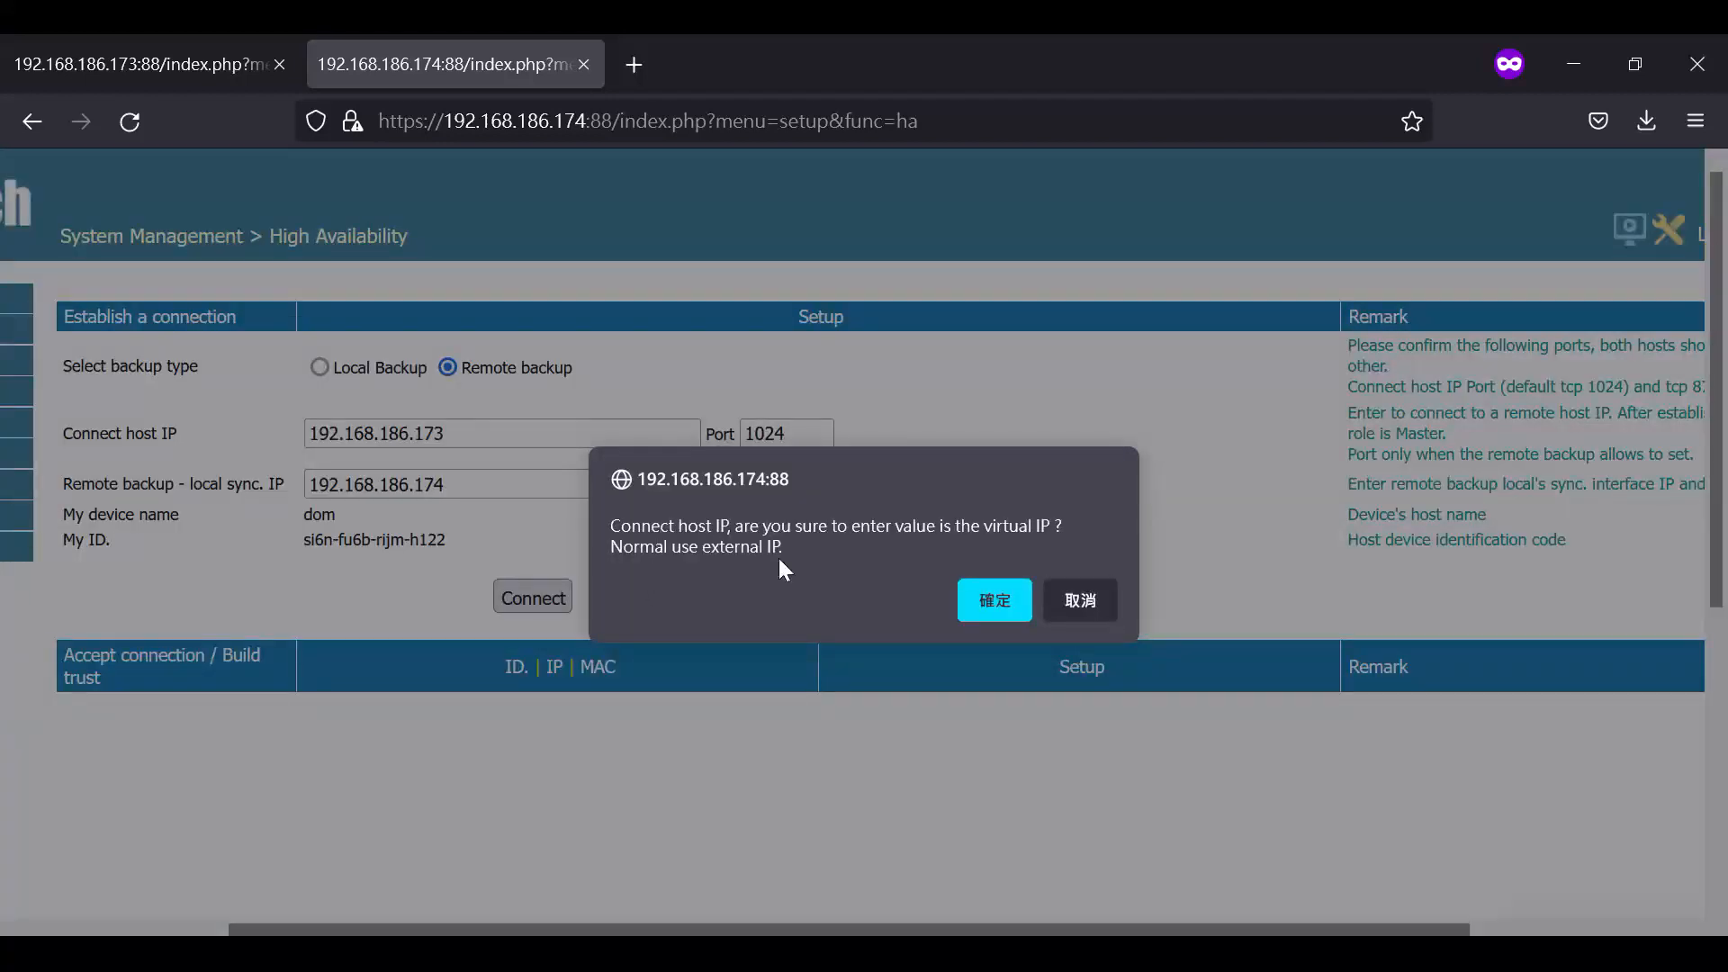
pyautogui.click(992, 597)
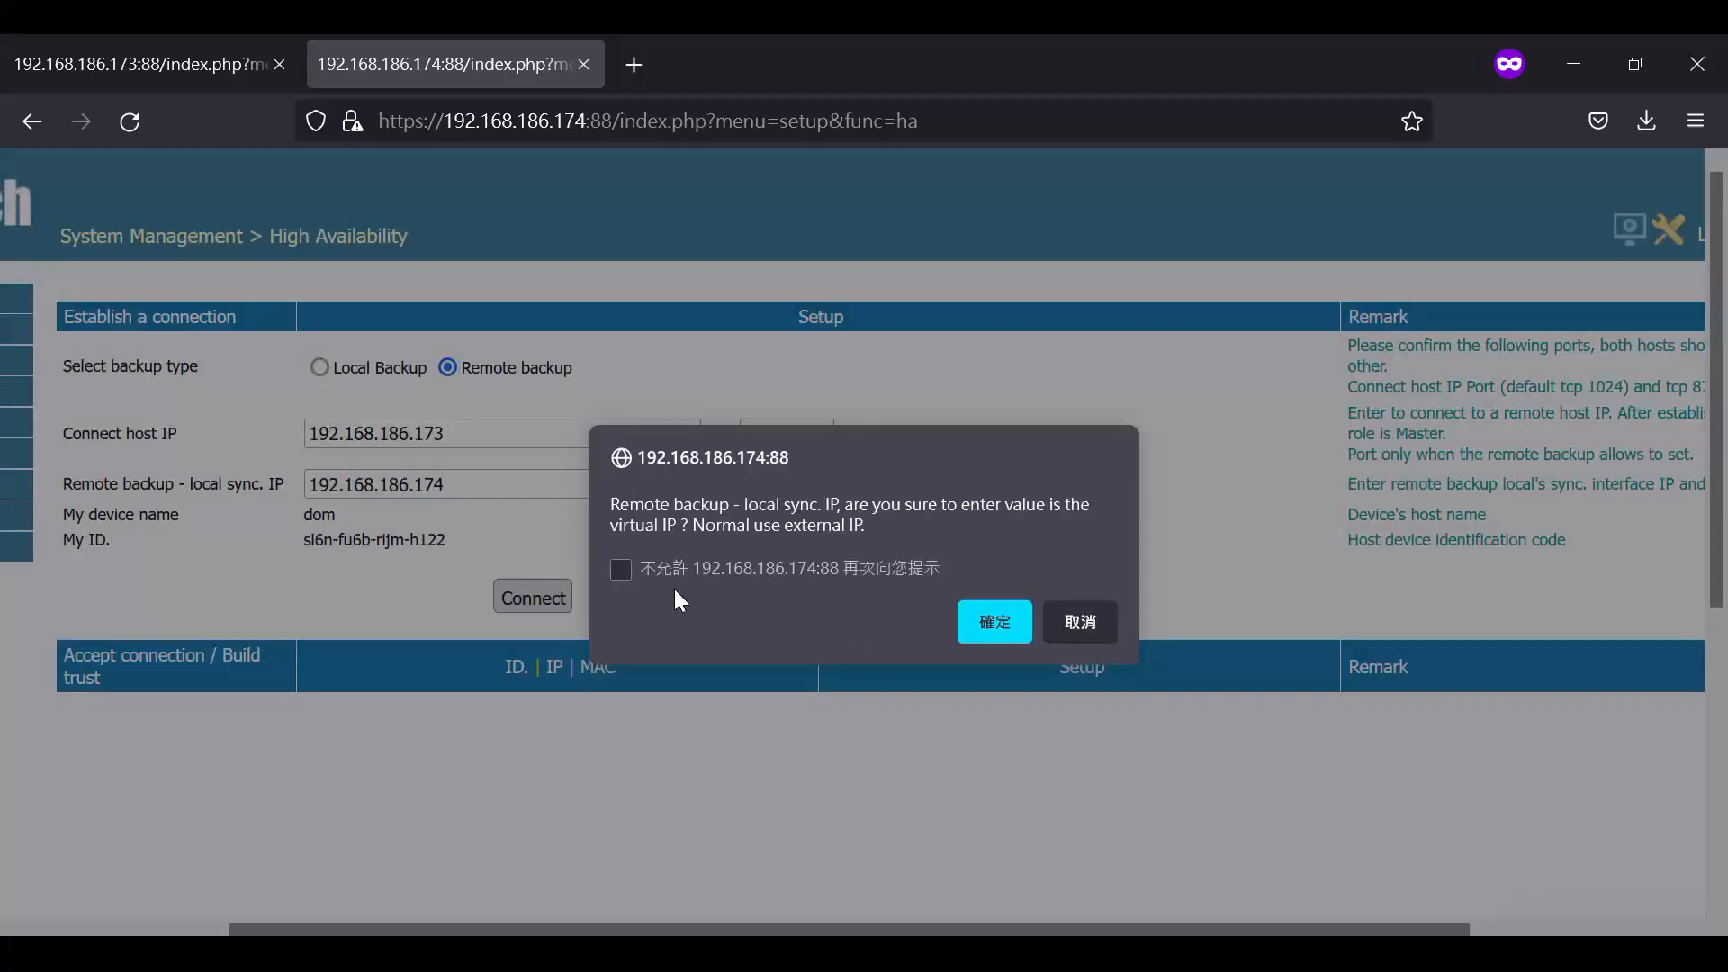
pyautogui.click(1008, 621)
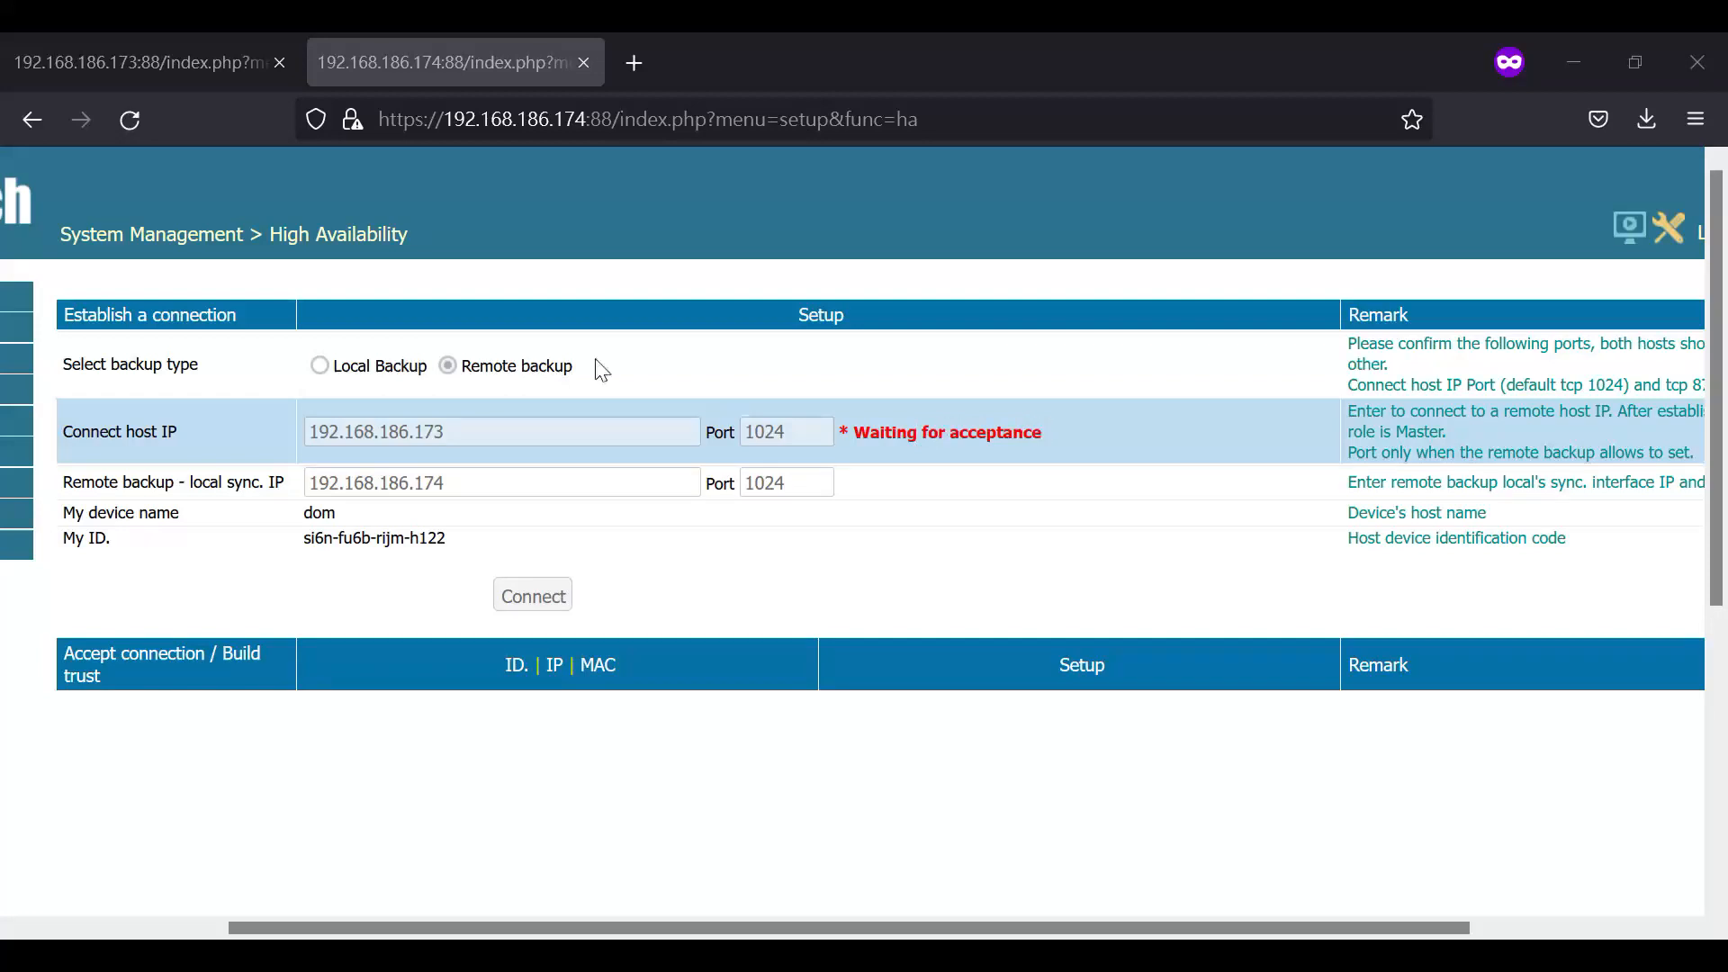
# - Accept the pending connection on the 192.168.186.173 host and set both the local and remote hosts to Enabled
pyautogui.click(162, 66)
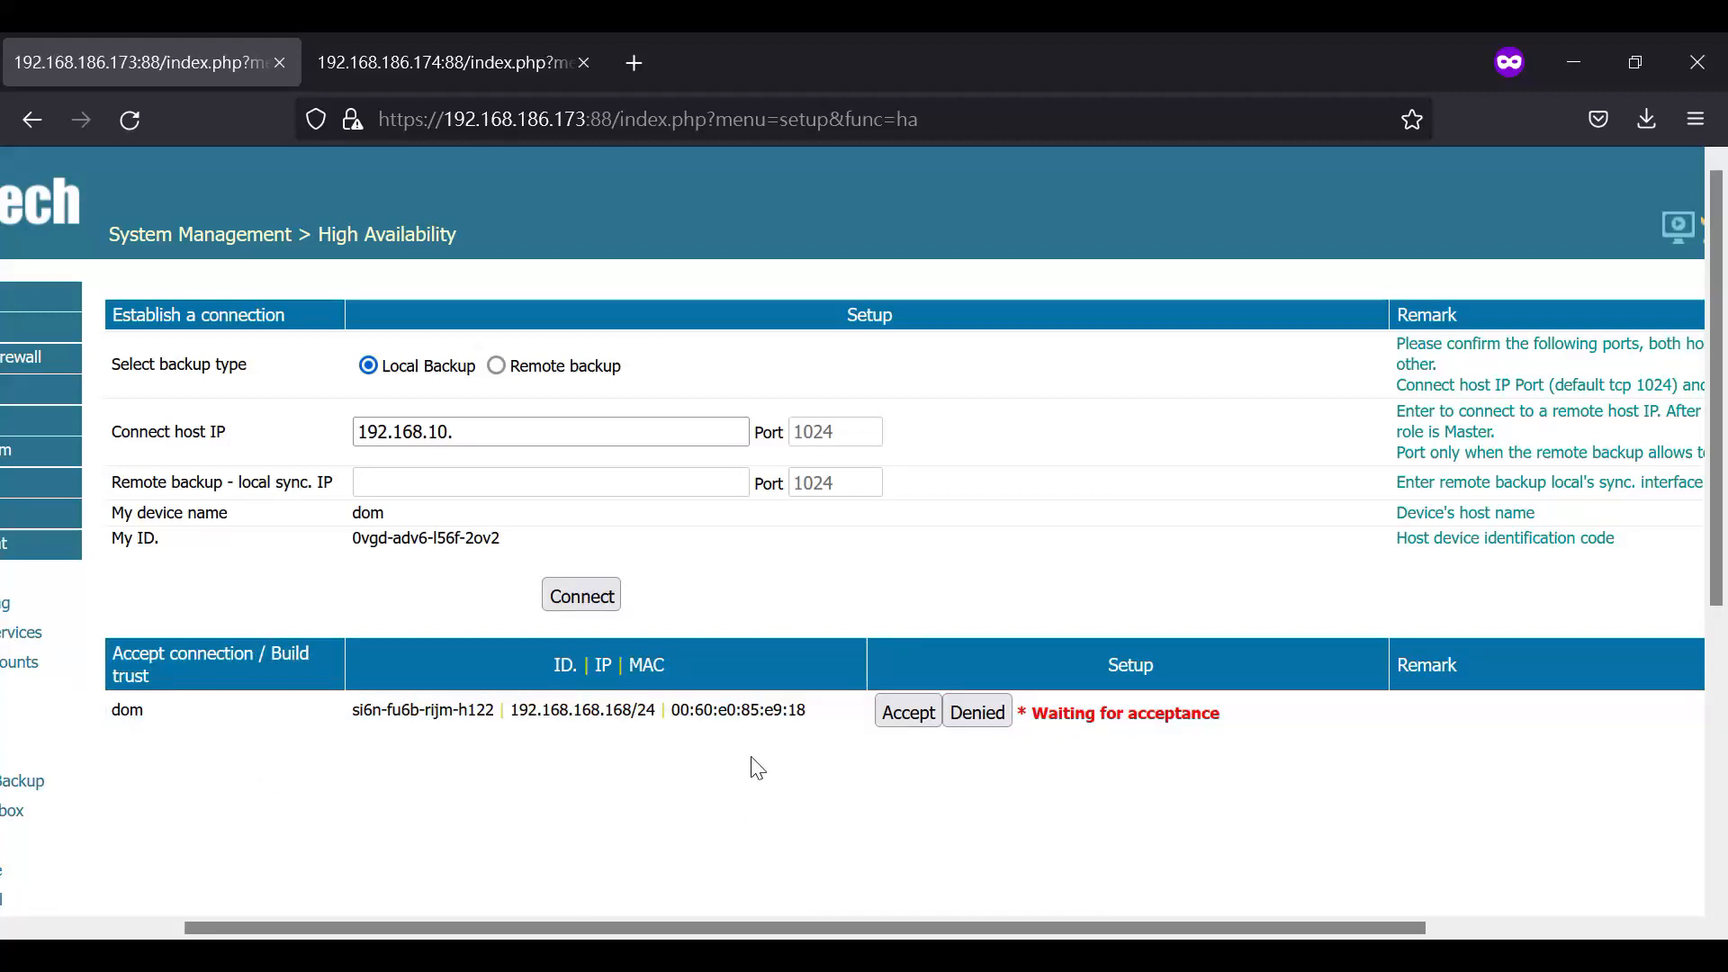
pyautogui.click(898, 720)
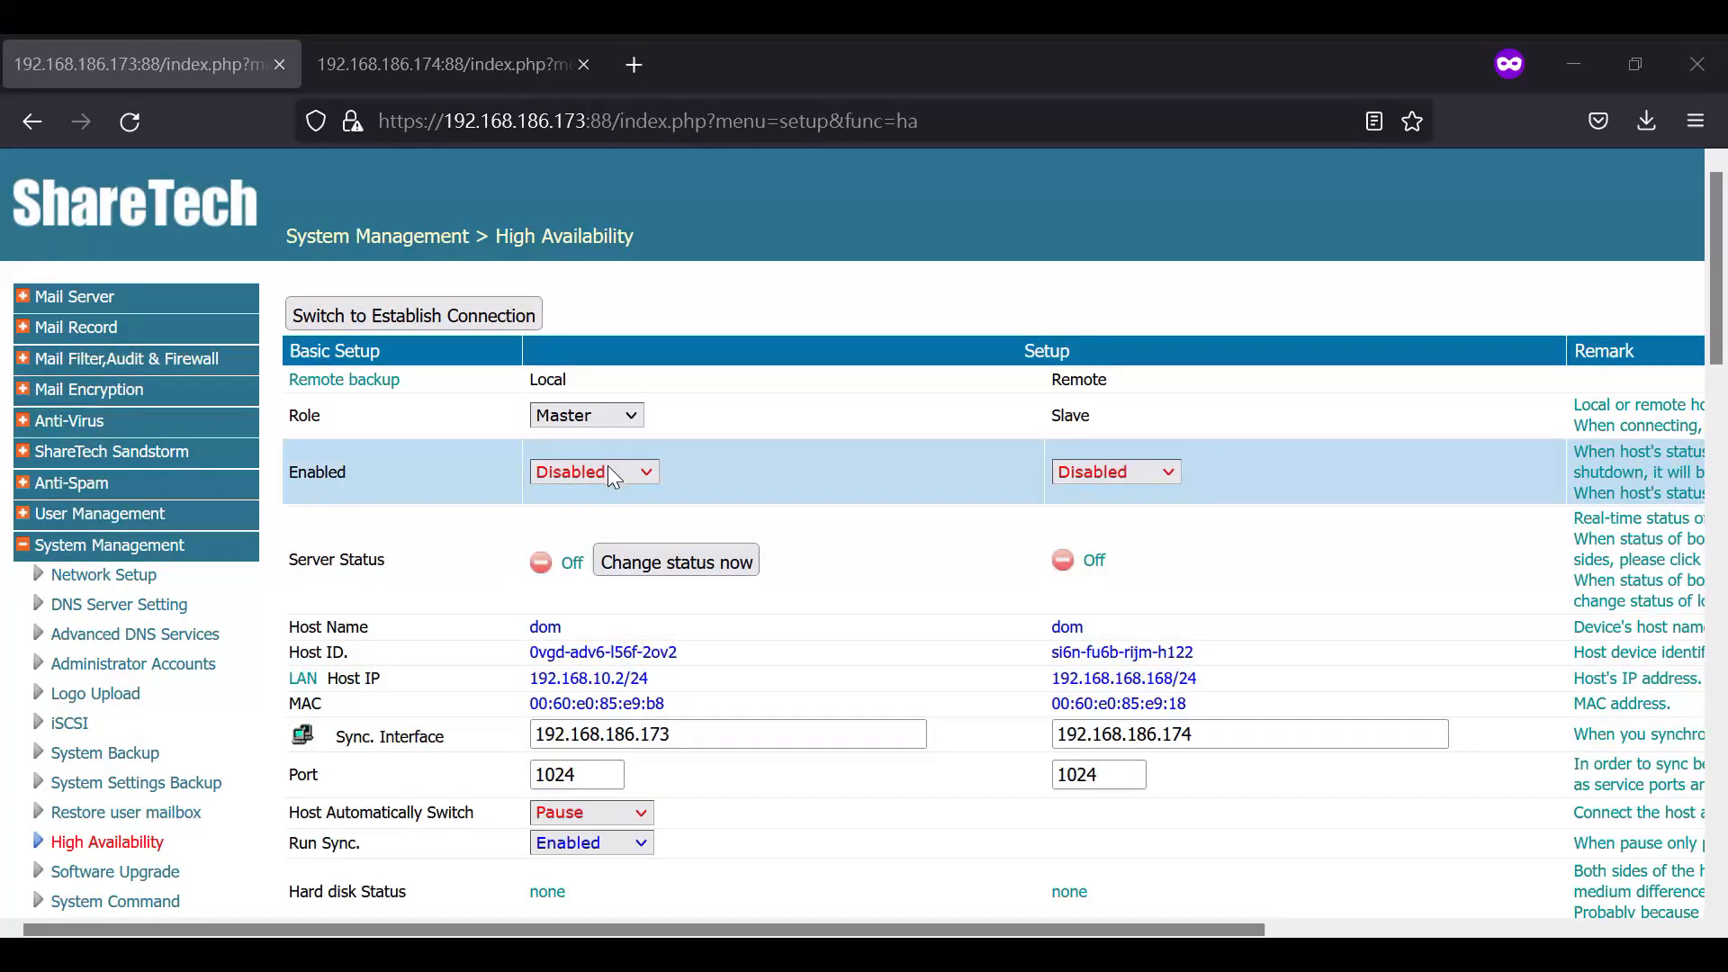
pyautogui.click(625, 472)
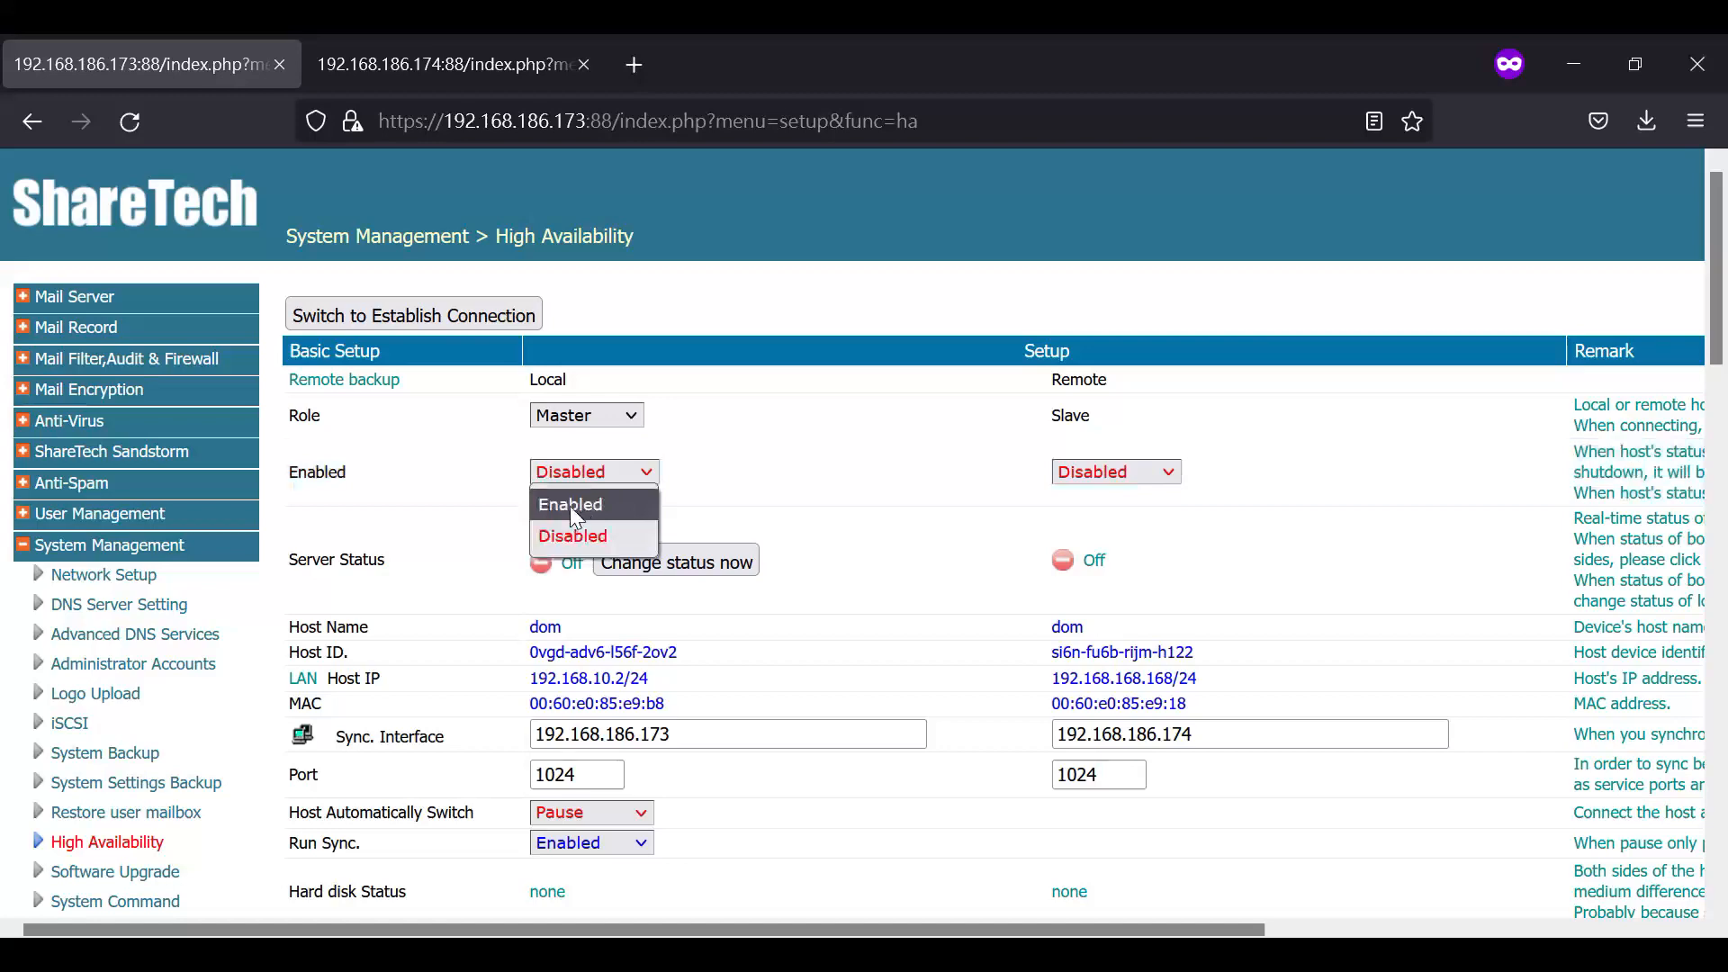
pyautogui.click(573, 506)
pyautogui.click(1125, 482)
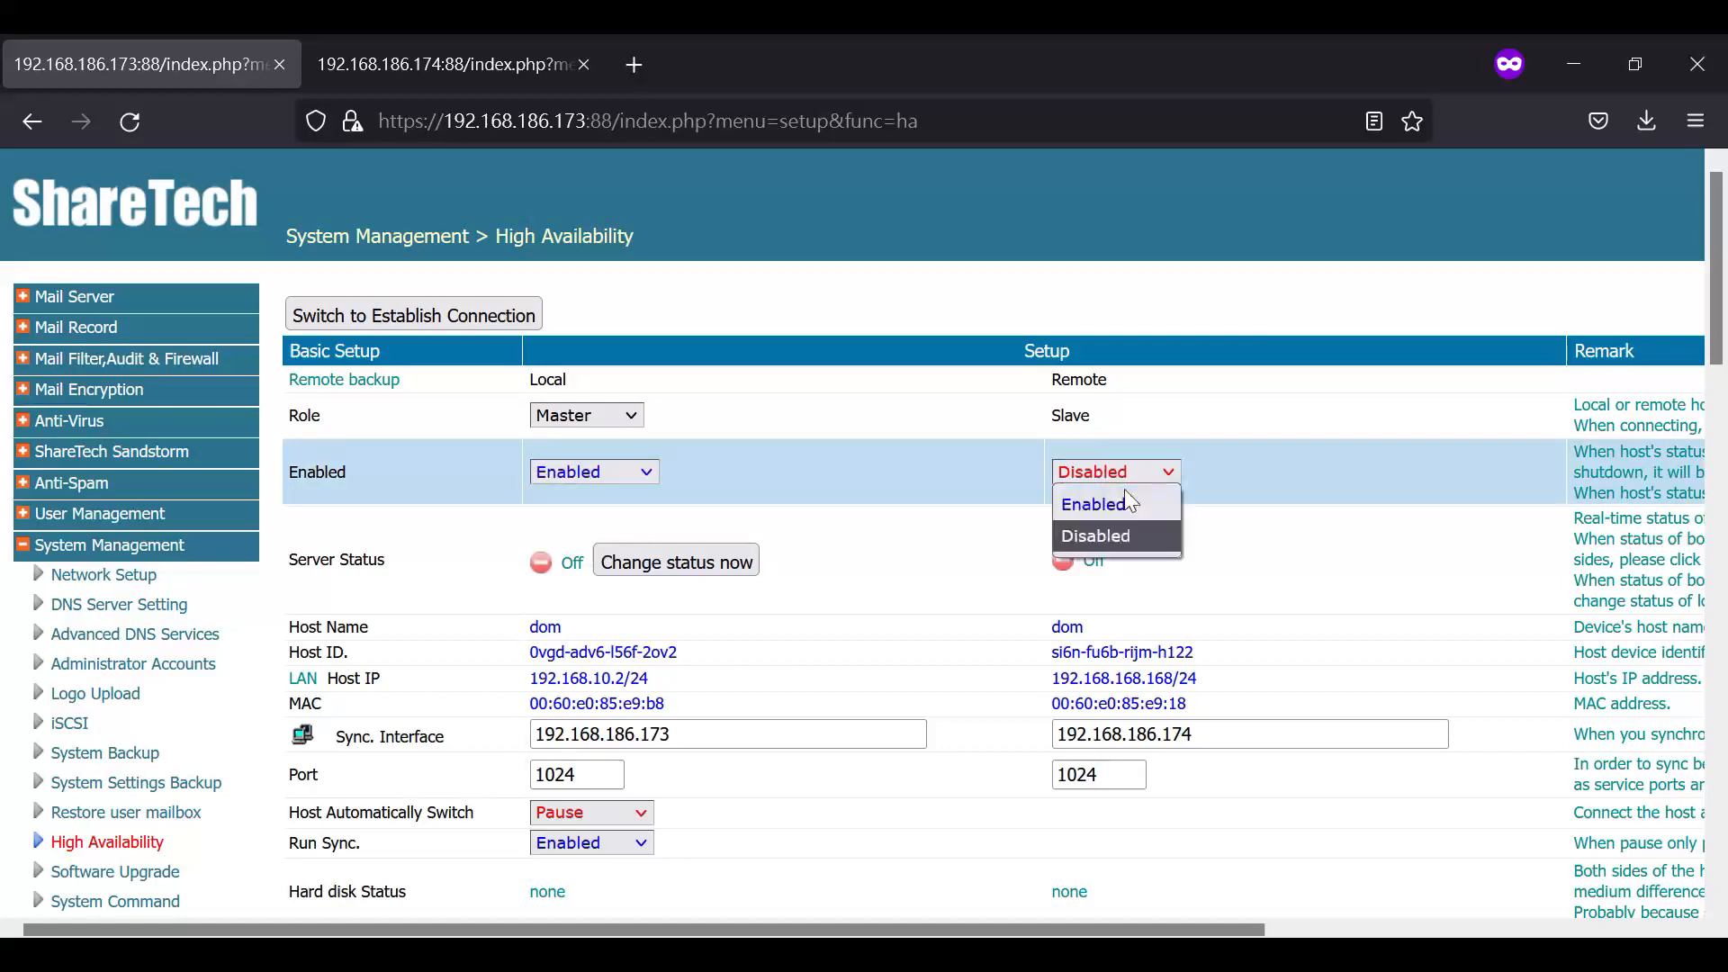
pyautogui.click(1089, 506)
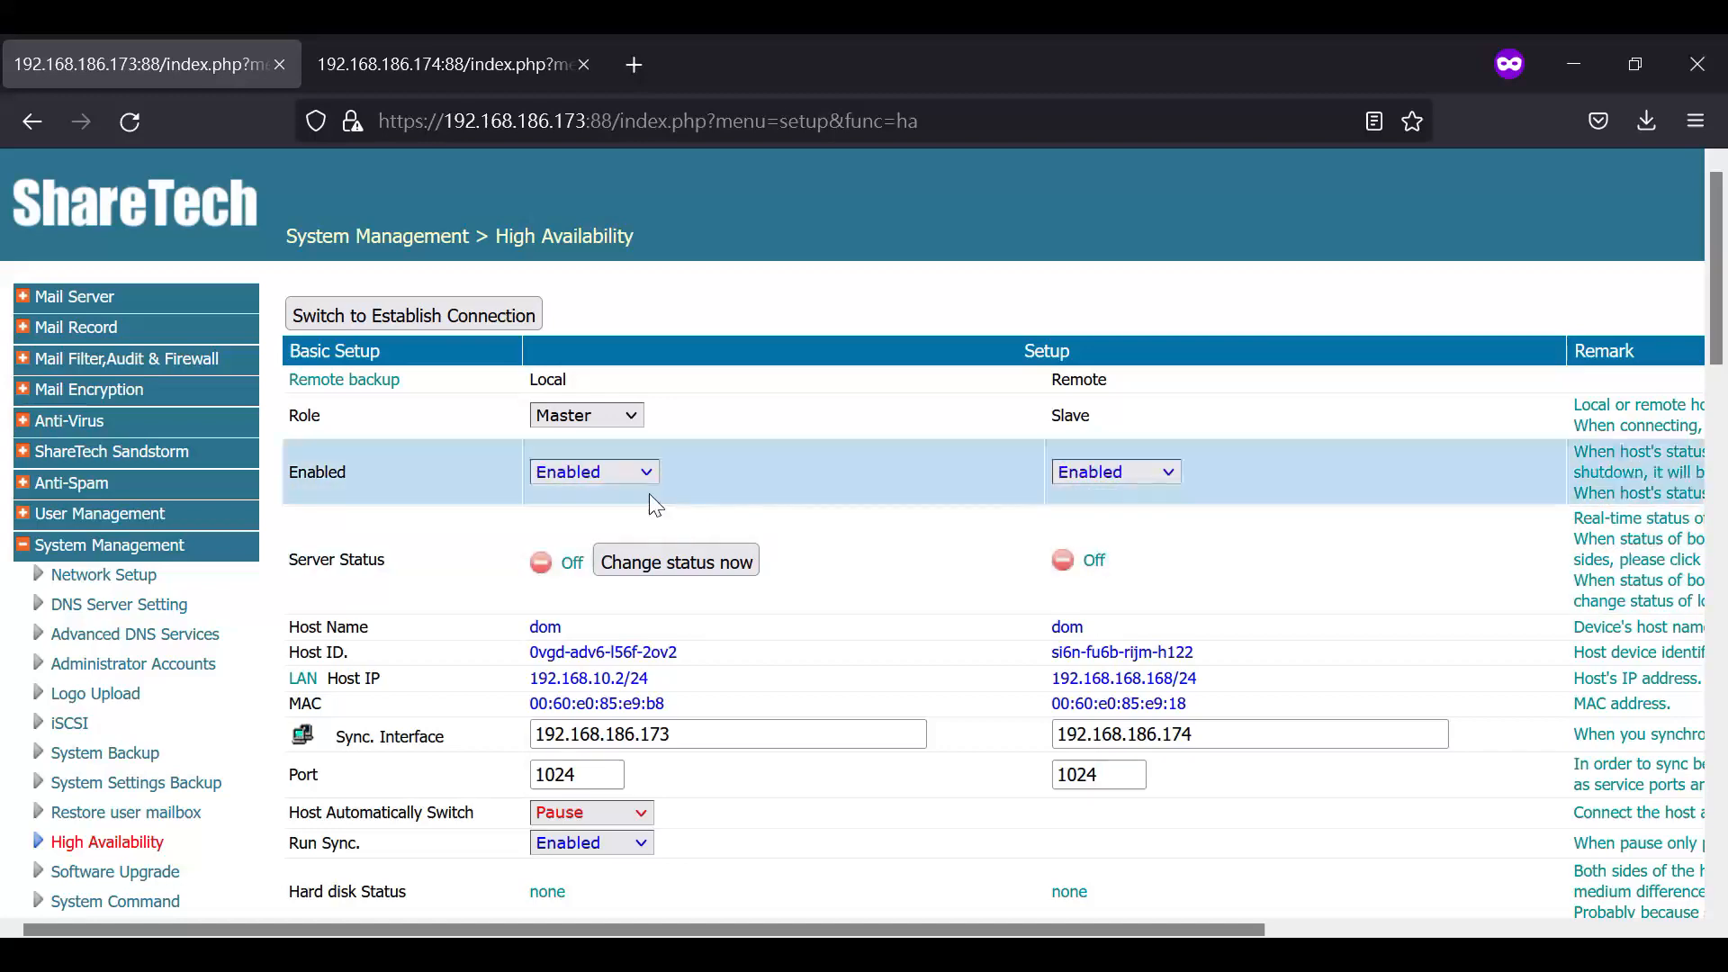
# - Apply the basic high availability setup and authorize the change with the administrative password
pyautogui.scroll(-7, 650, 494)
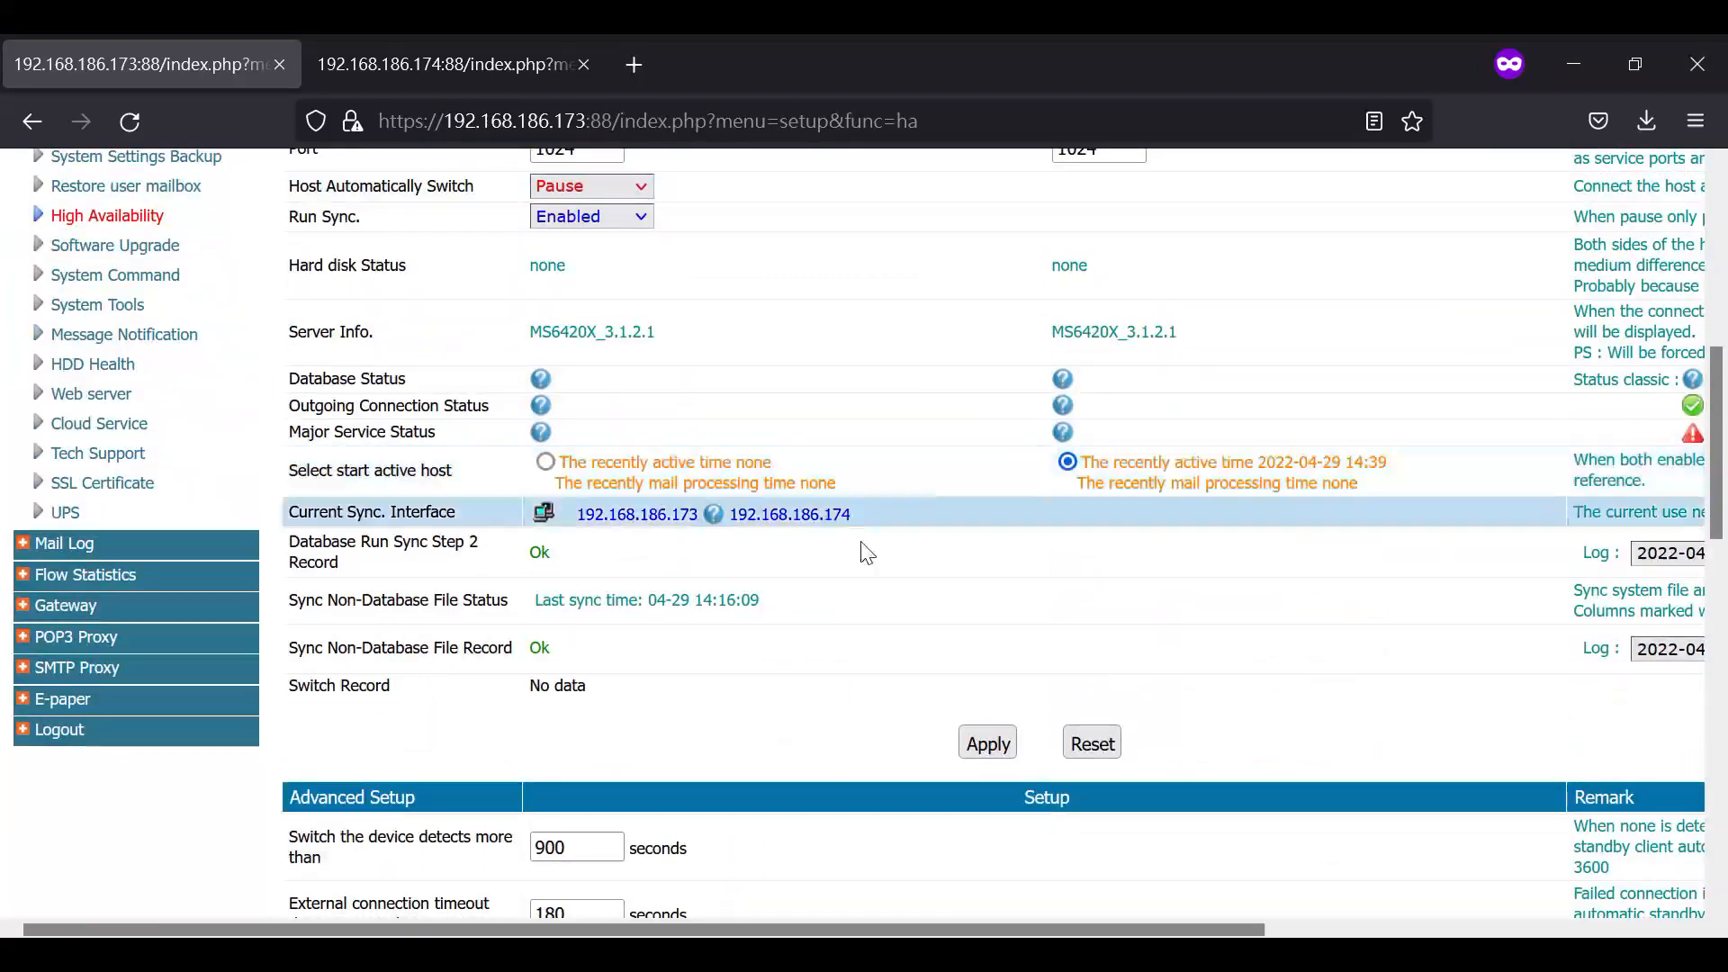
pyautogui.click(988, 746)
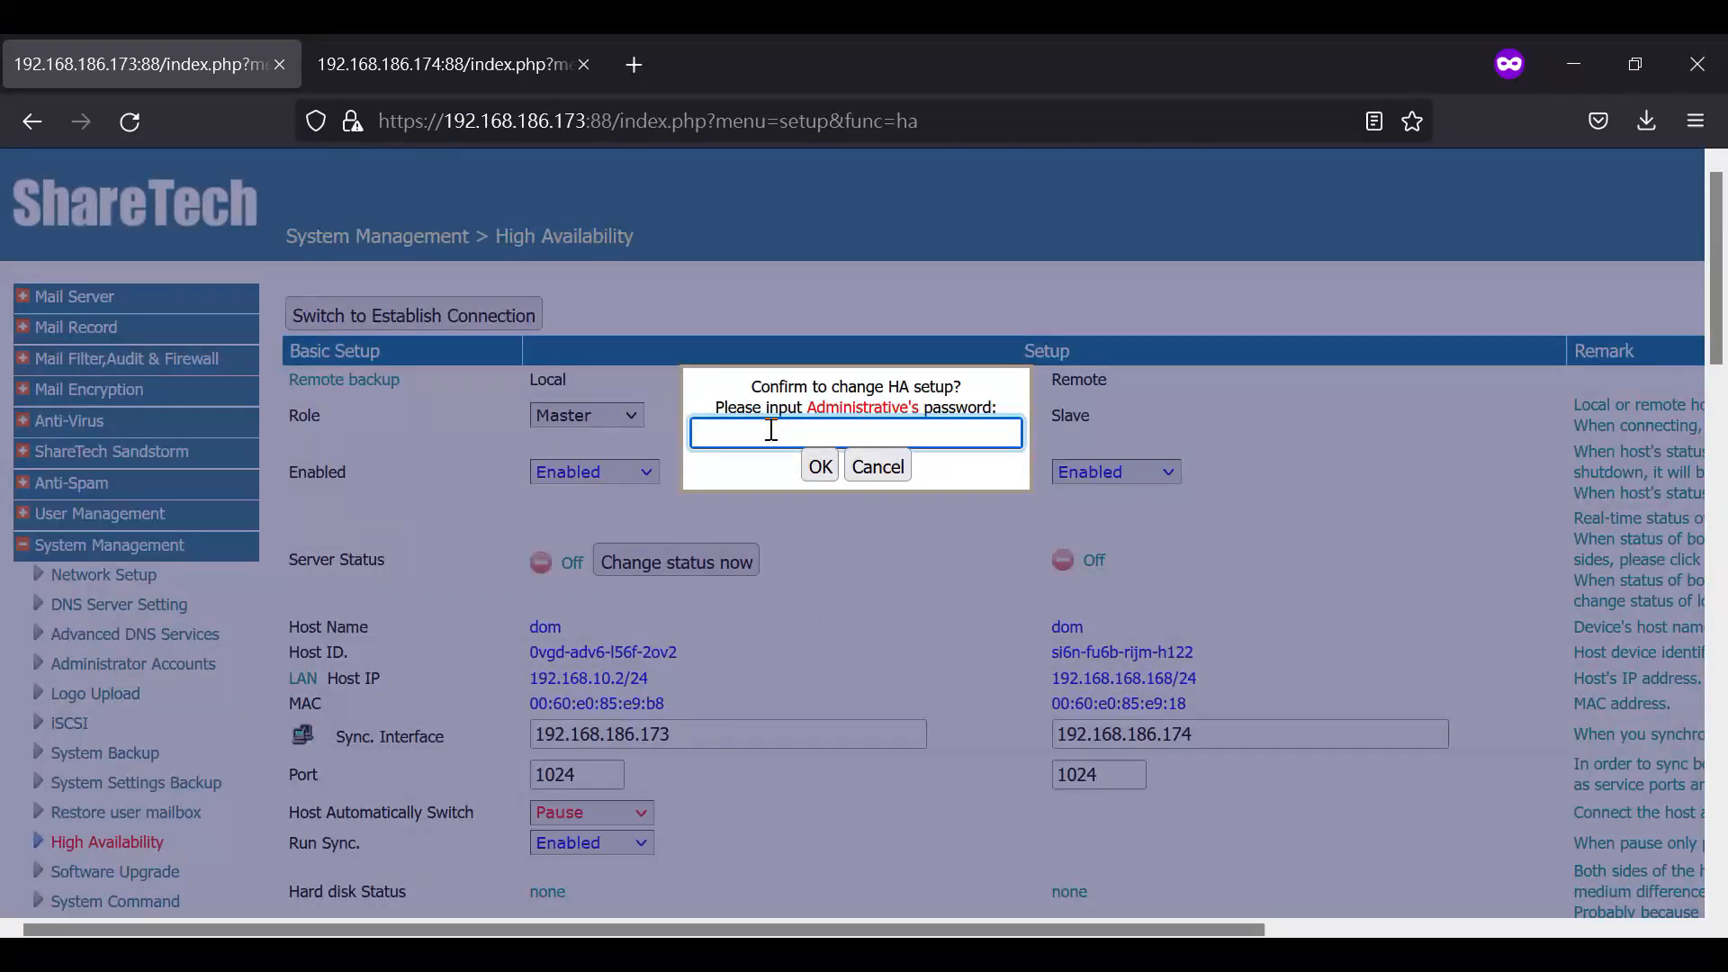
pyautogui.write('admin')
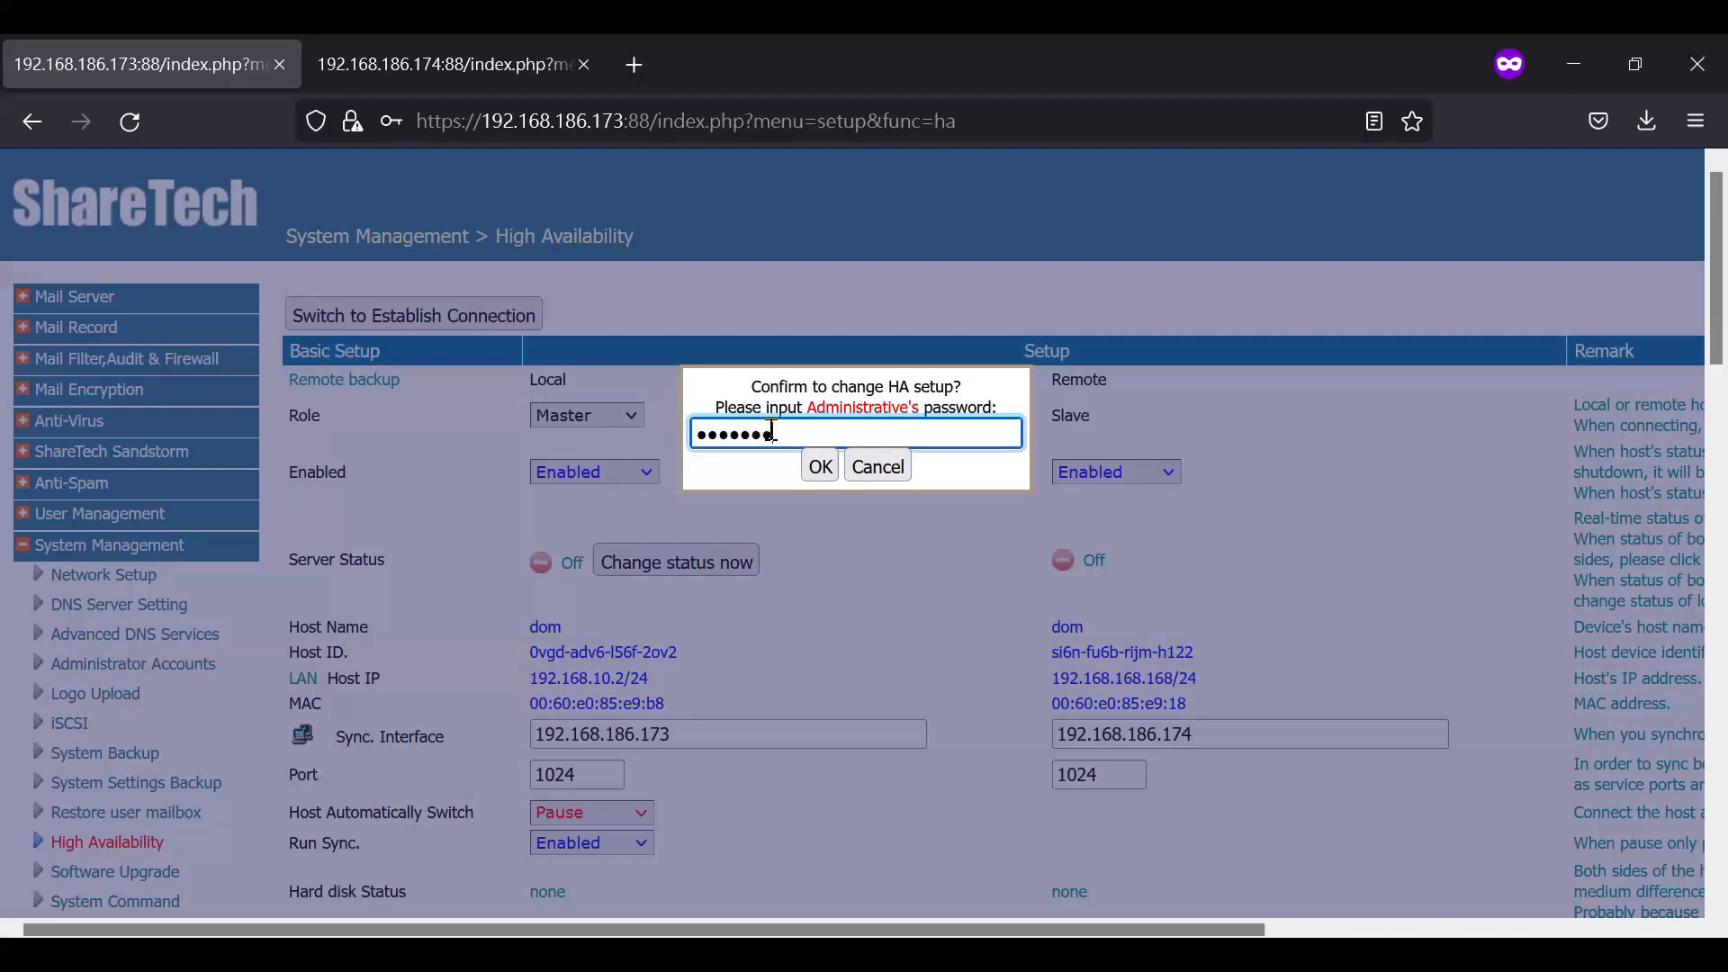
pyautogui.click(820, 467)
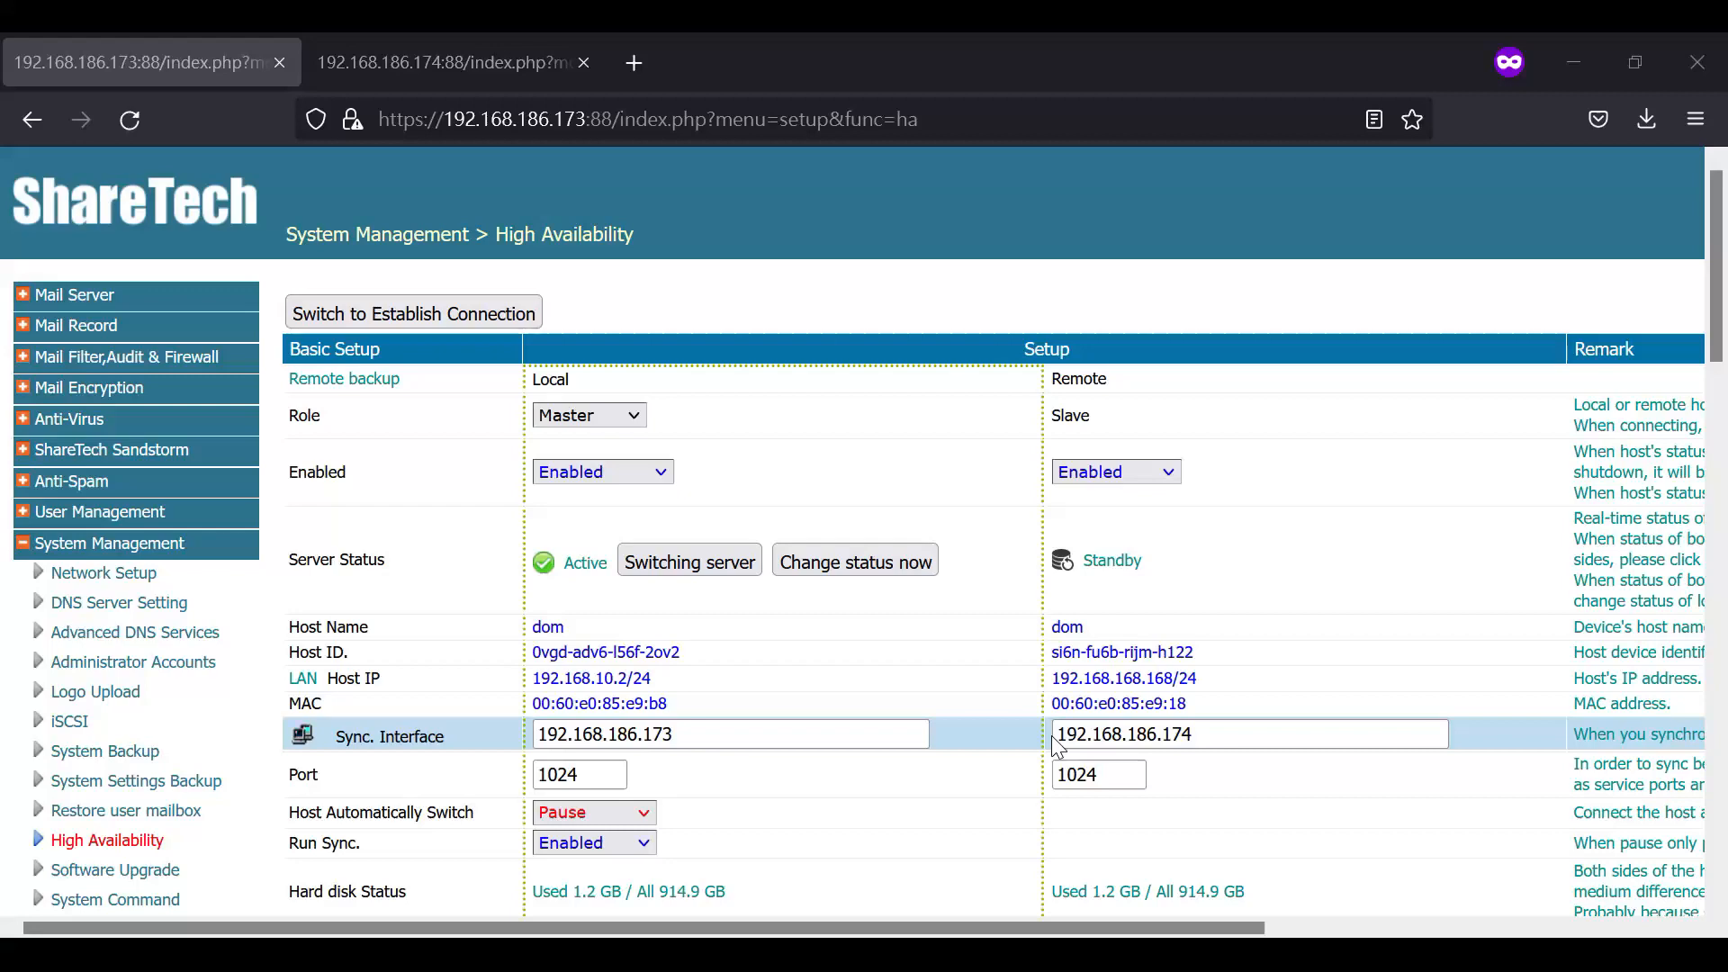
# - Examine the database sync status of both hosts and the status icon legend in the remarks
pyautogui.scroll(-5, 1051, 736)
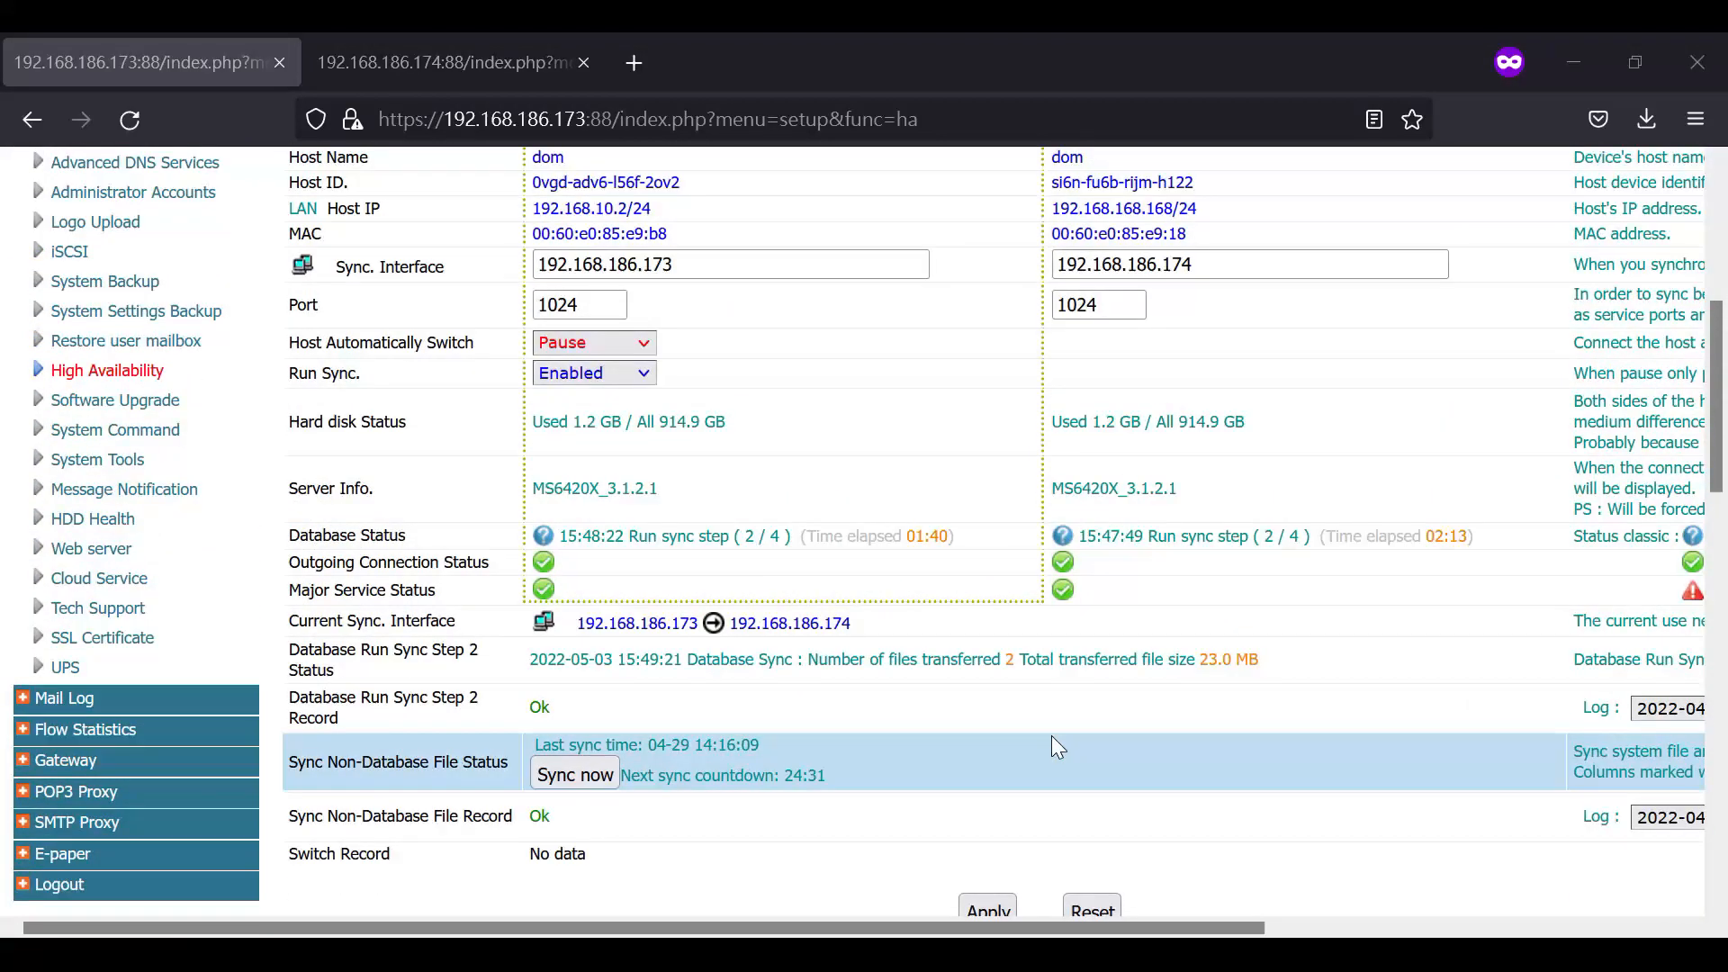
pyautogui.moveTo(551, 537); pyautogui.dragTo(1387, 528)
pyautogui.click(1239, 736)
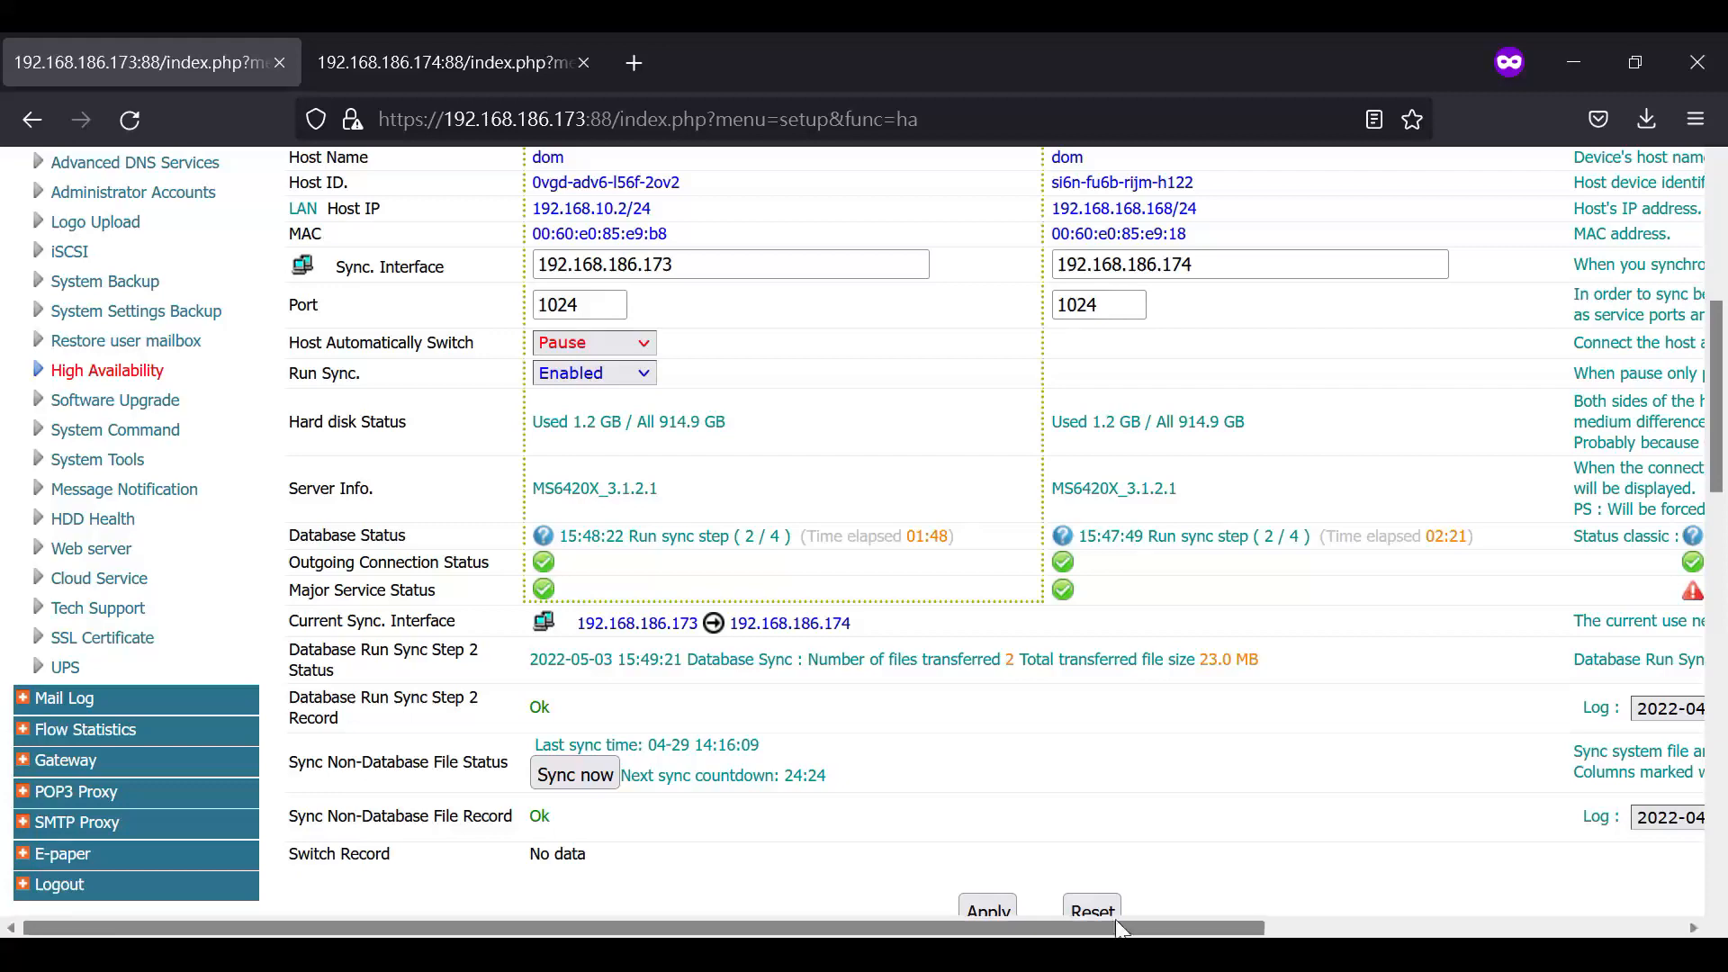
pyautogui.moveTo(1123, 927); pyautogui.dragTo(1393, 927)
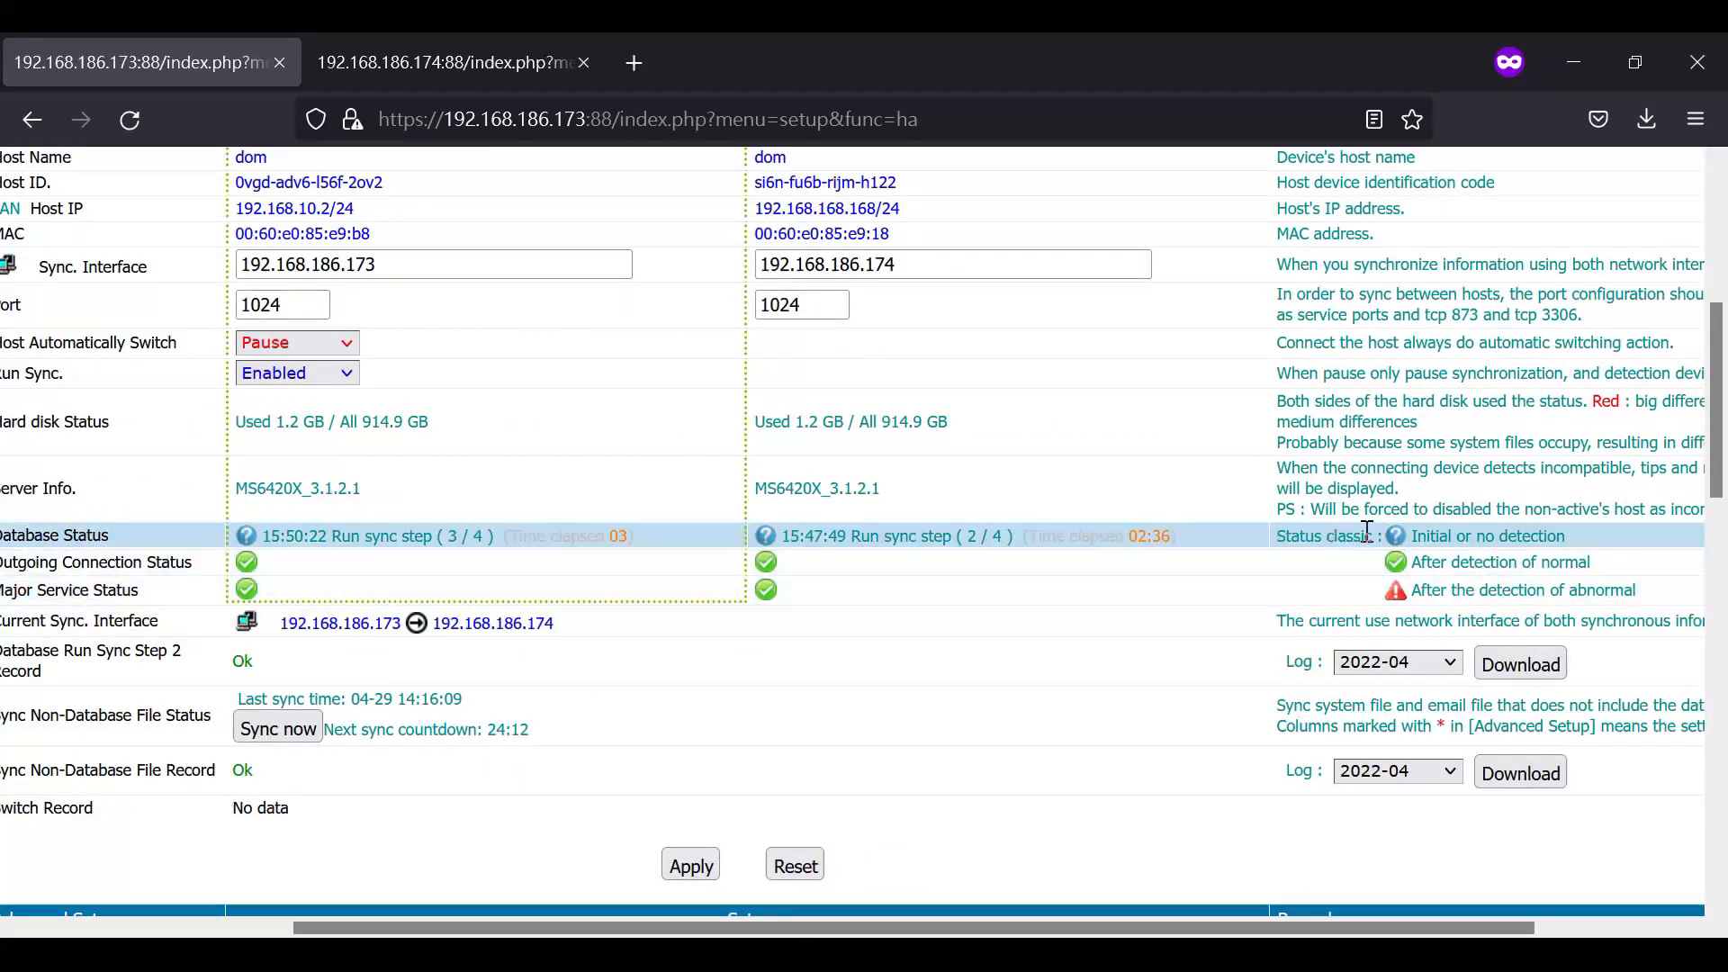
pyautogui.moveTo(1386, 573); pyautogui.dragTo(1597, 558)
pyautogui.click(1602, 559)
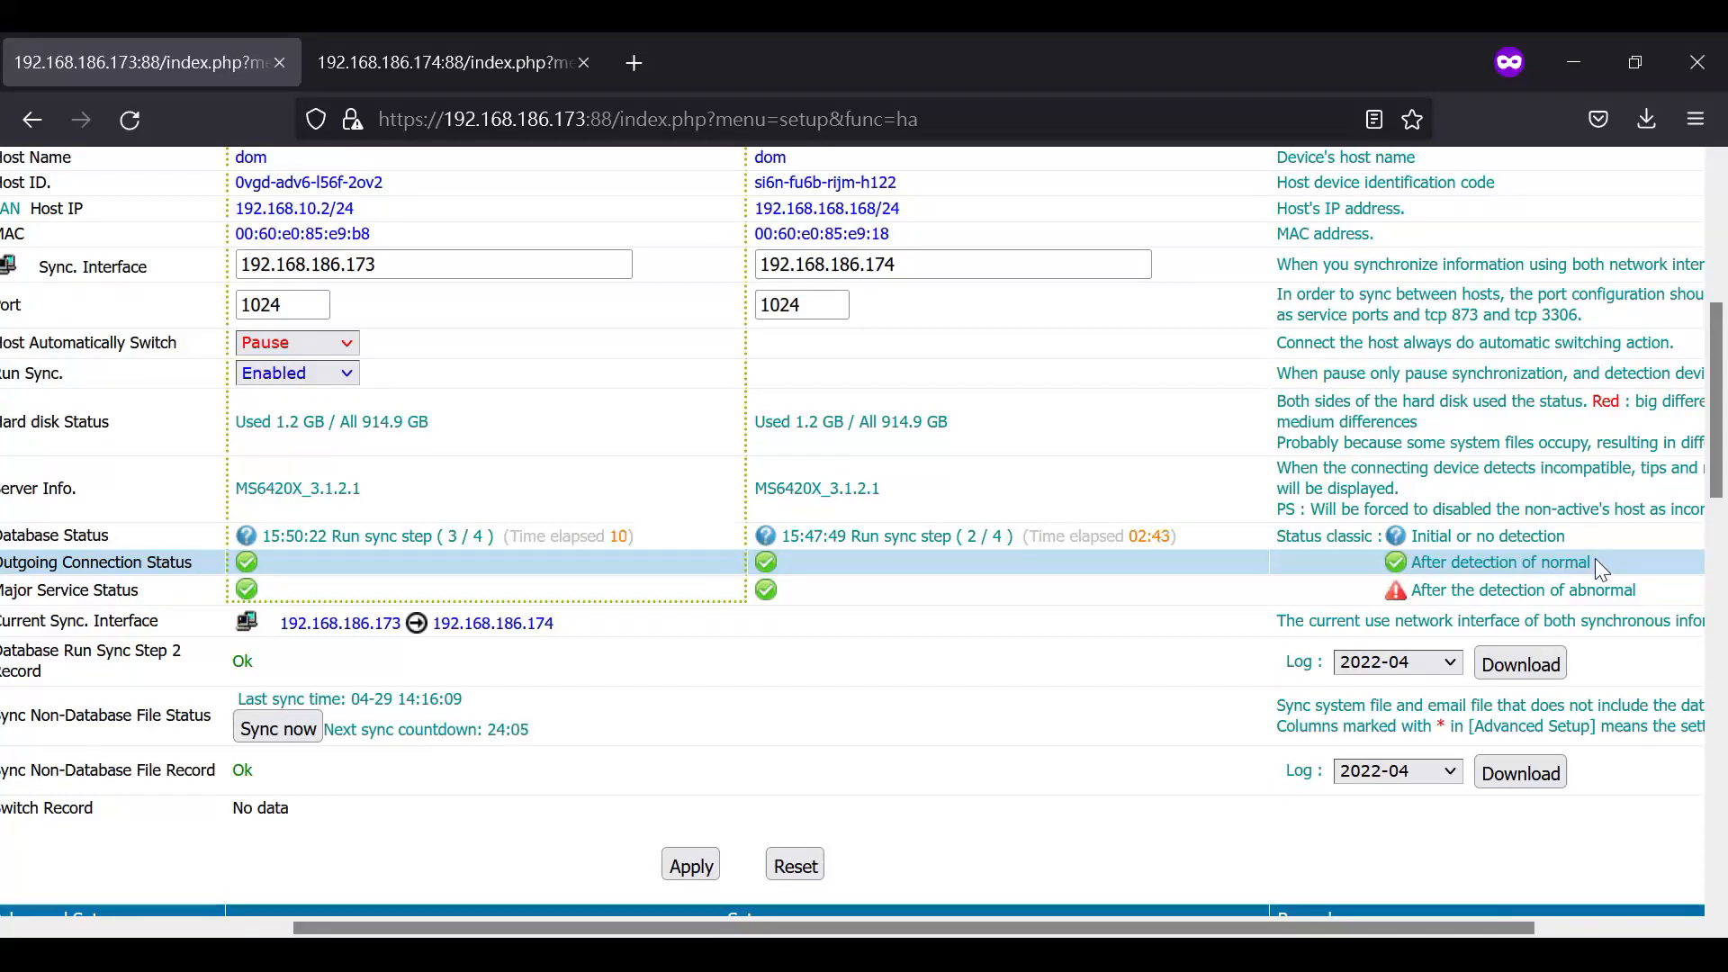